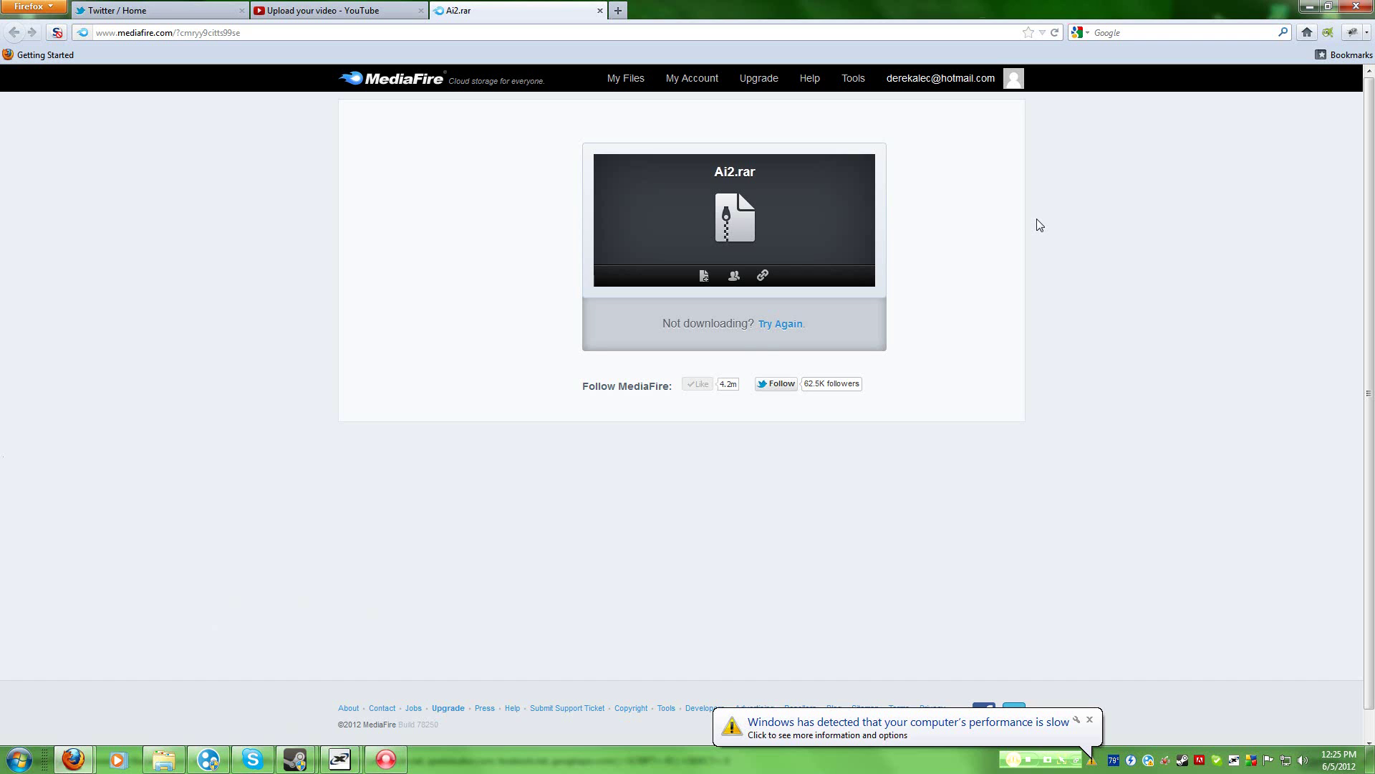
Step: Retry and save the 80.5 MB Ai2.rar from MediaFire, then show the Firefox downloads list
left_click(776, 325)
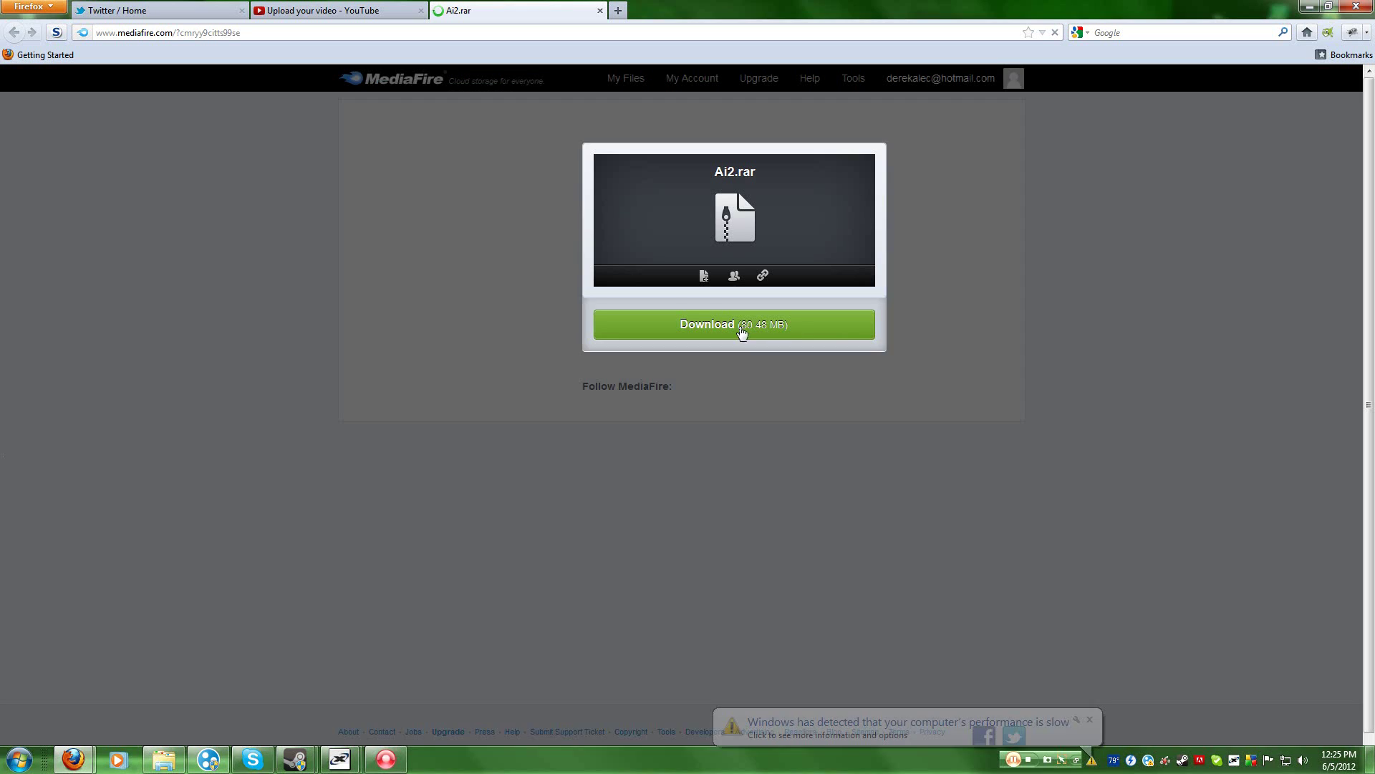
left_click(743, 328)
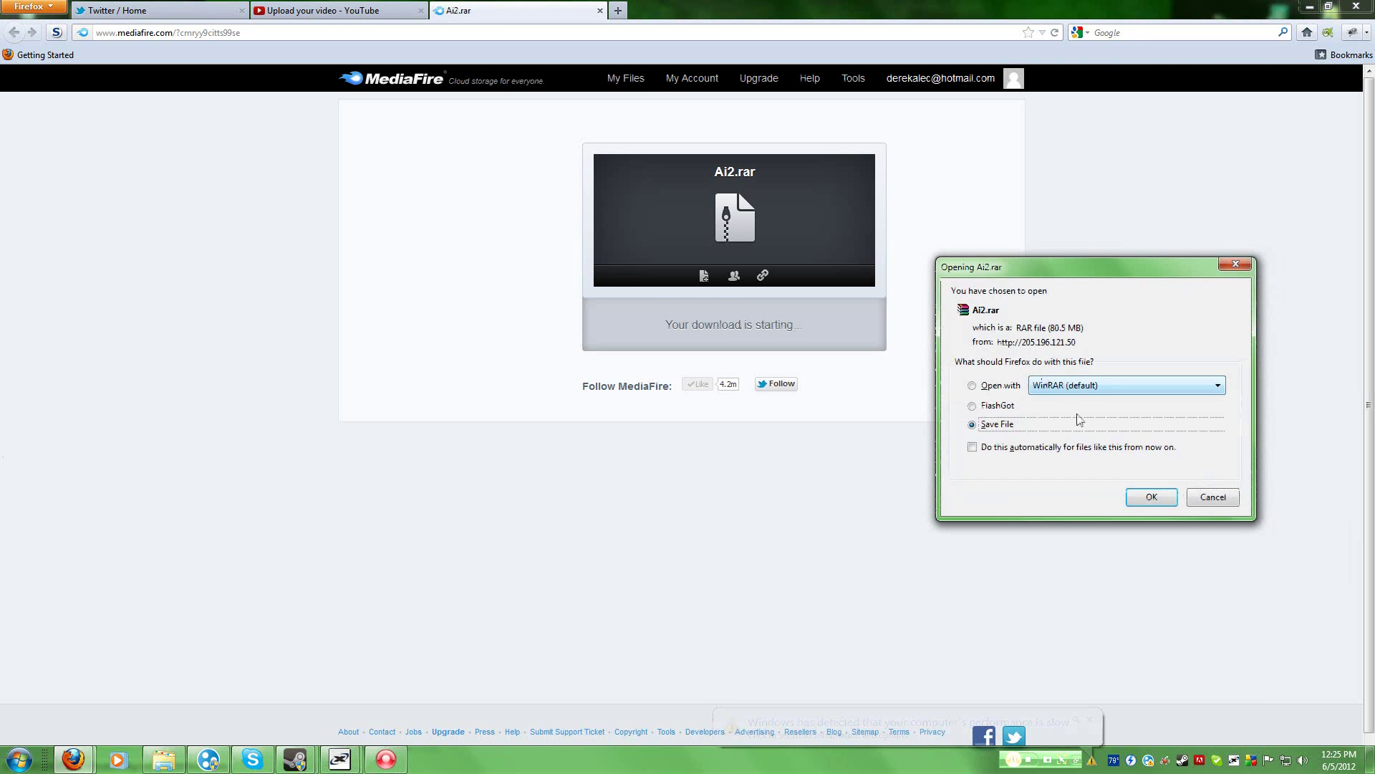
left_click(1153, 500)
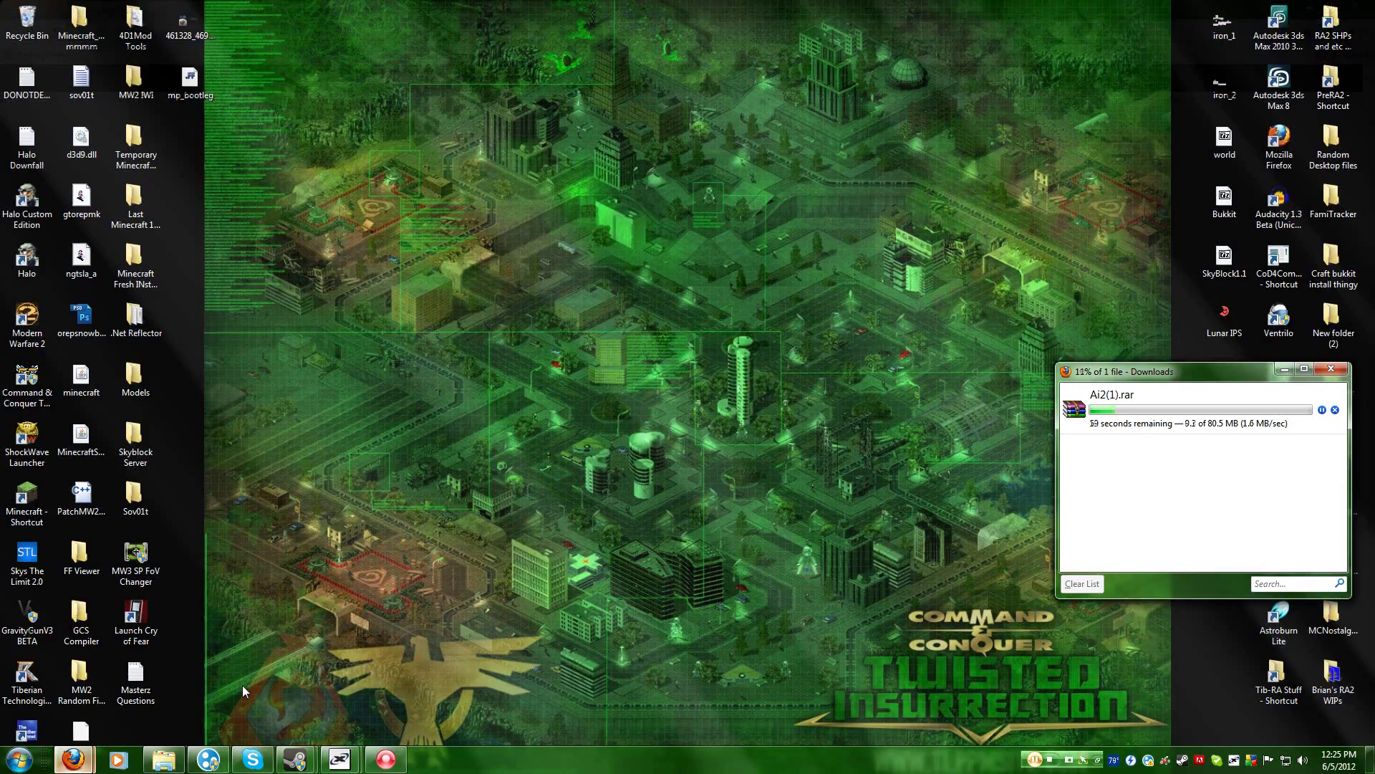
left_click(246, 690)
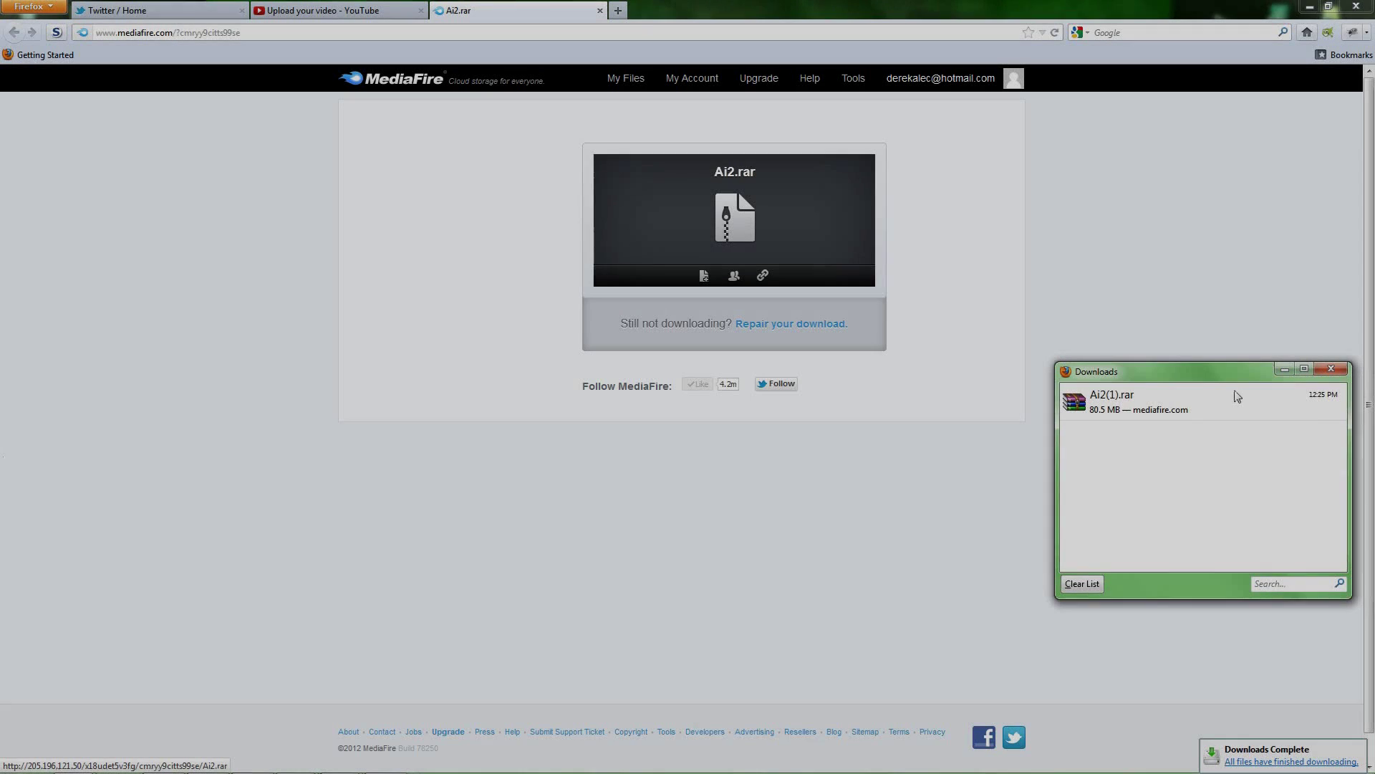
Step: Open Ai2(1).rar in WinRAR, dismiss the license reminder, and select the Ai2 folder
left_click(1229, 402)
double_click(1229, 402)
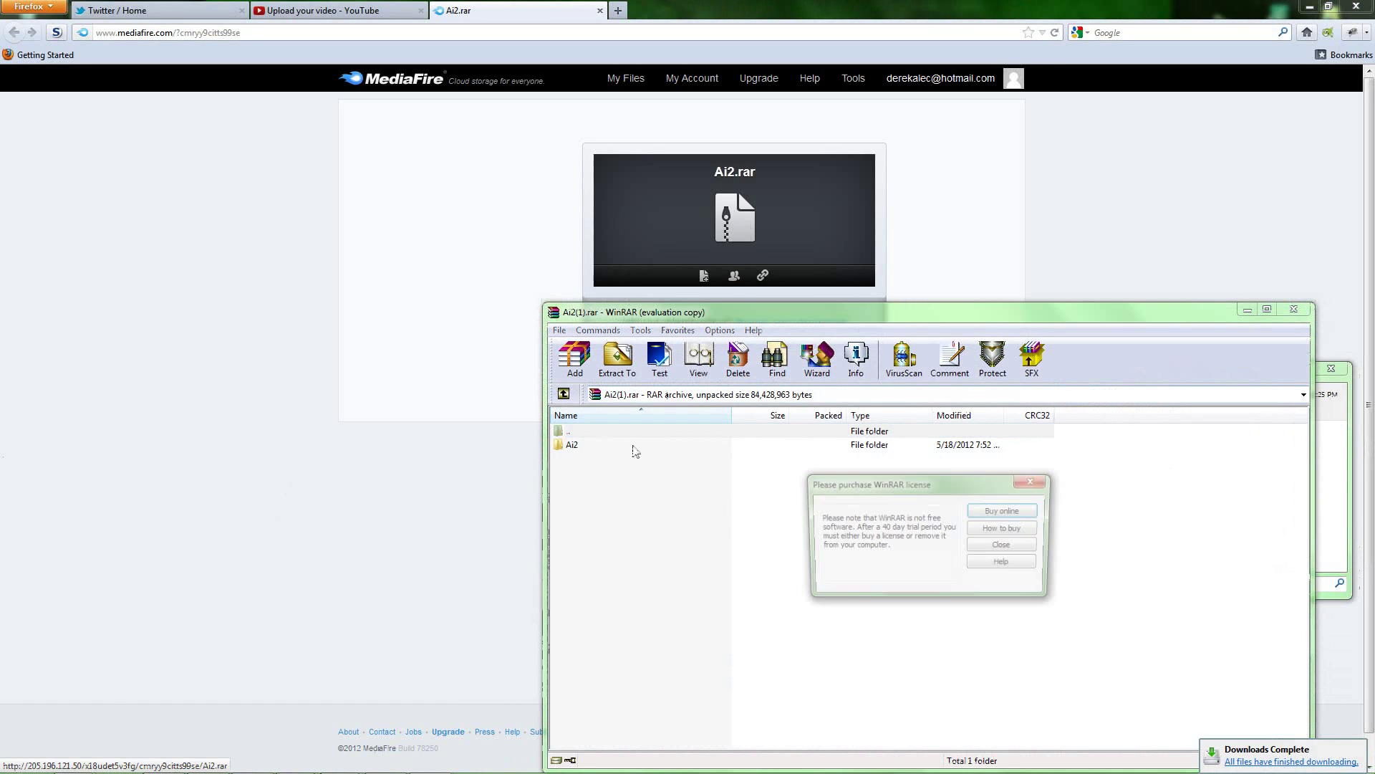
left_click(1034, 481)
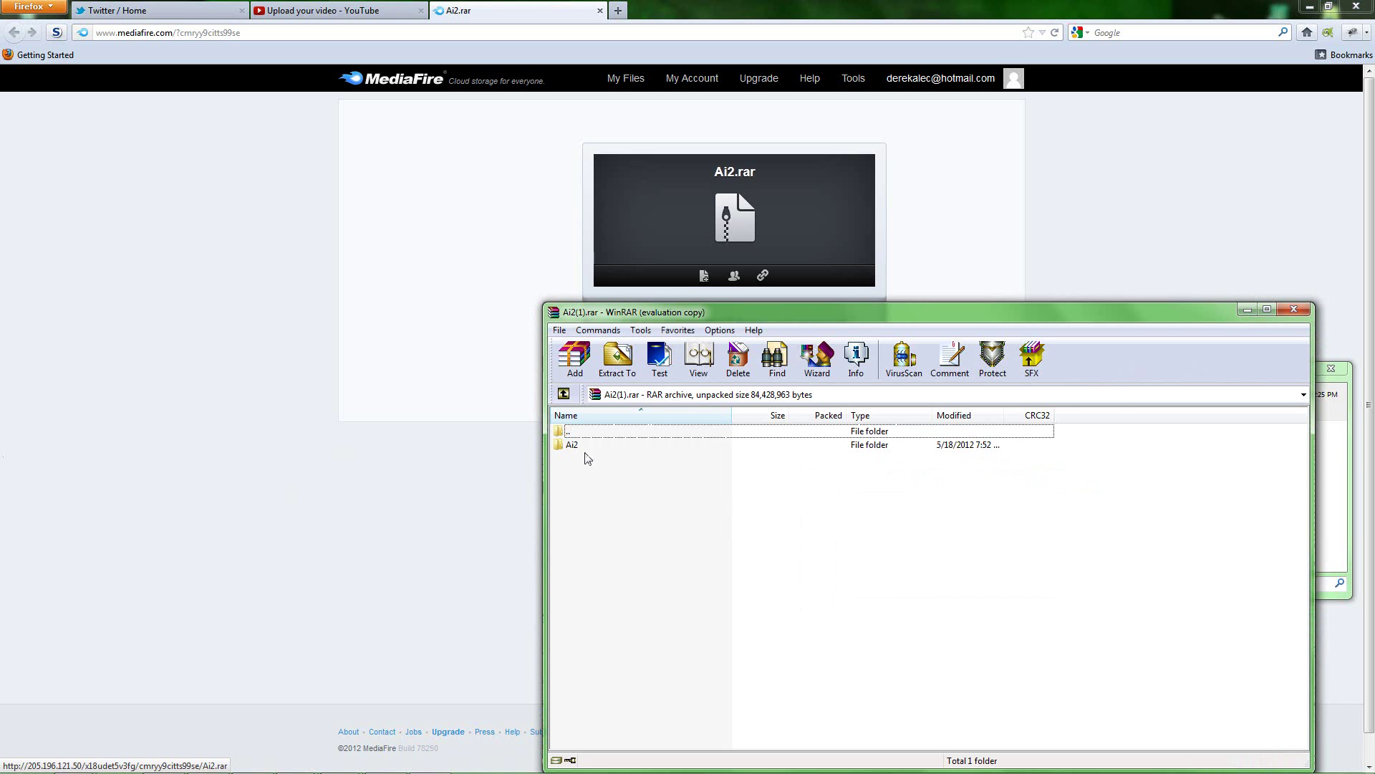
left_click(577, 447)
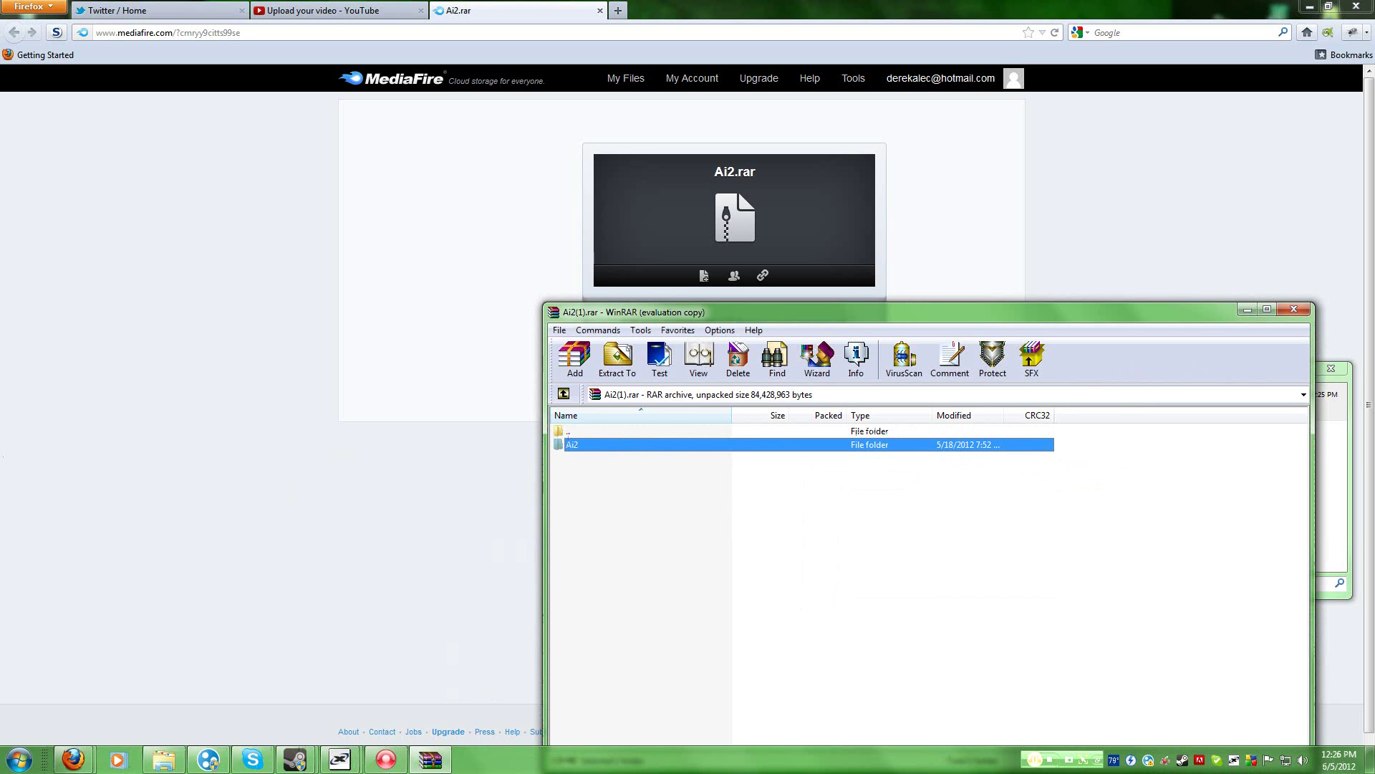
Step: Minimize WinRAR and Downloads, then browse E:\Steam\steamapps\common\call of duty modern warfare 2
left_click(163, 760)
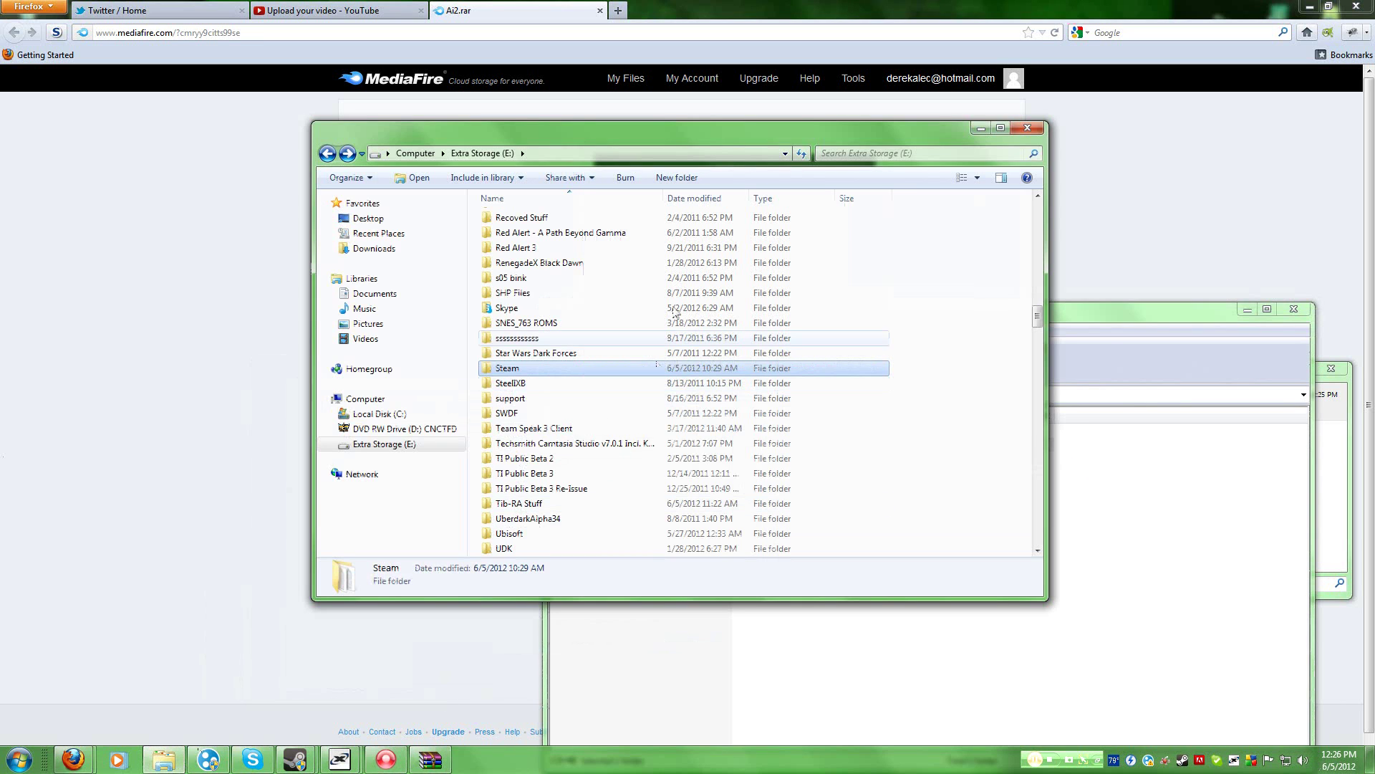
left_click(1247, 310)
left_click(1279, 369)
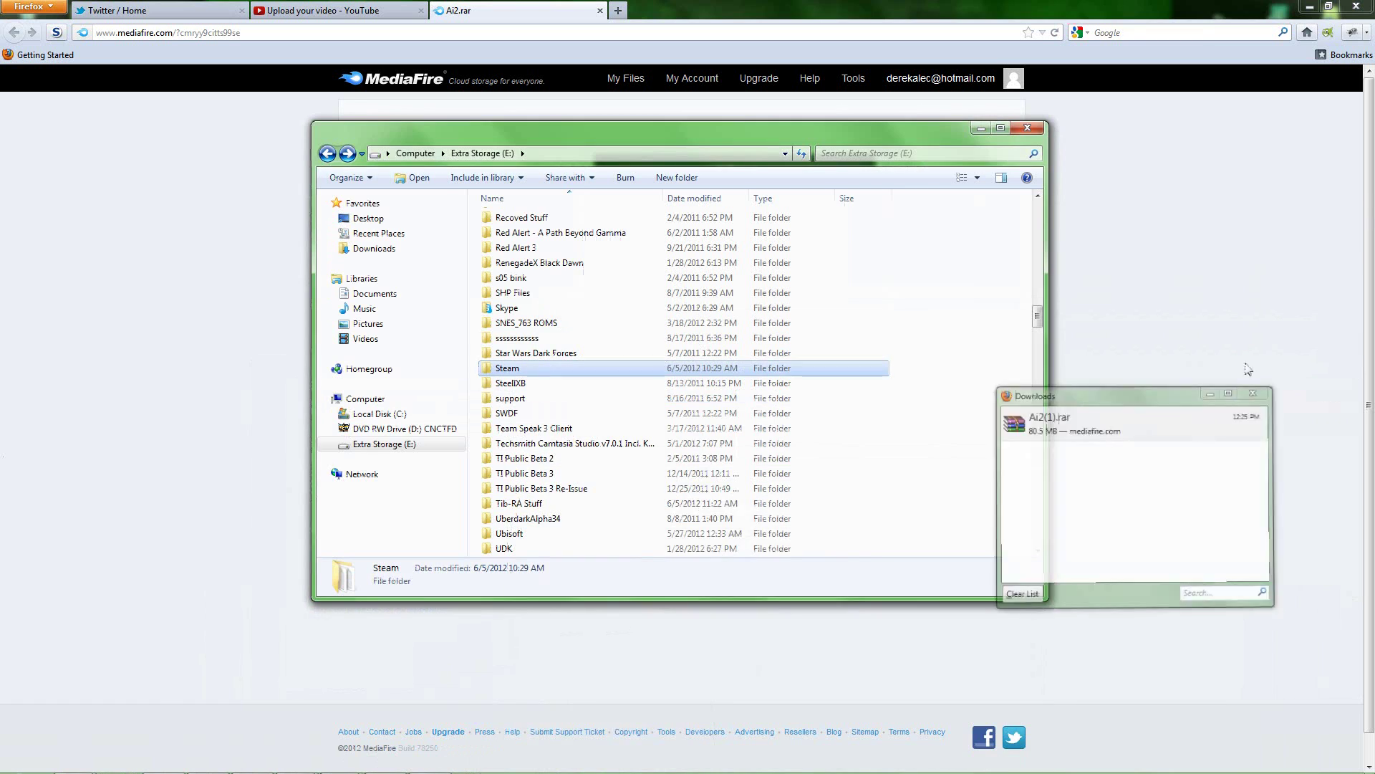
double_click(519, 372)
scroll(574, 399, "down", 2)
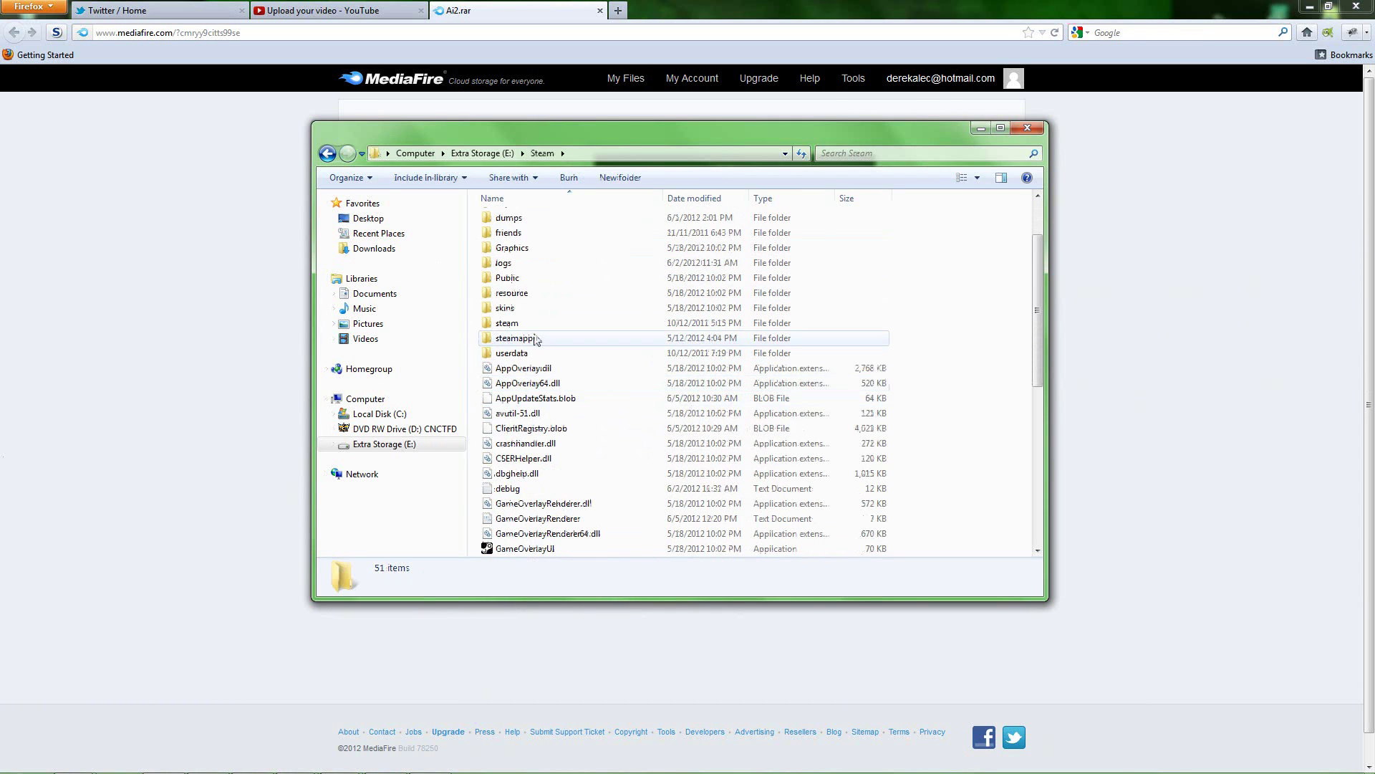
left_click(528, 342)
double_click(529, 341)
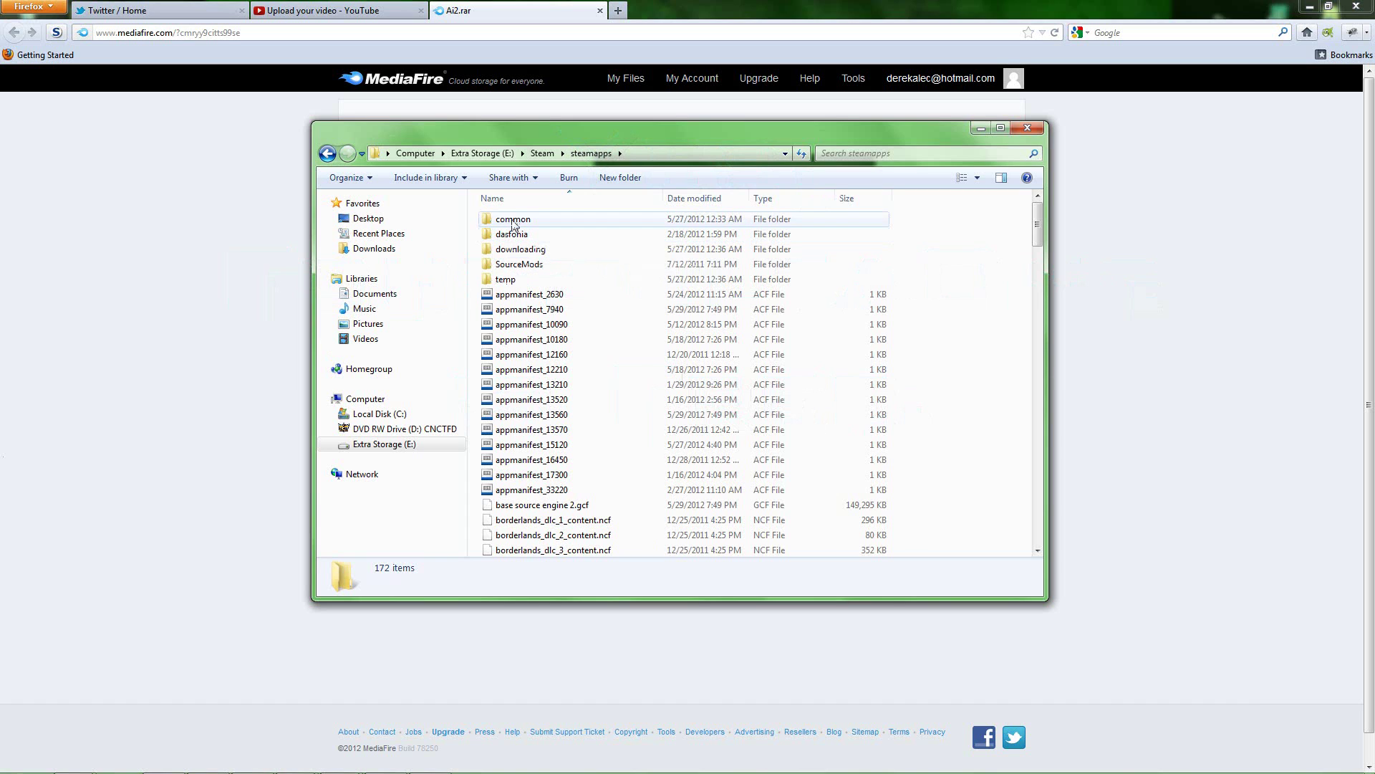
double_click(514, 224)
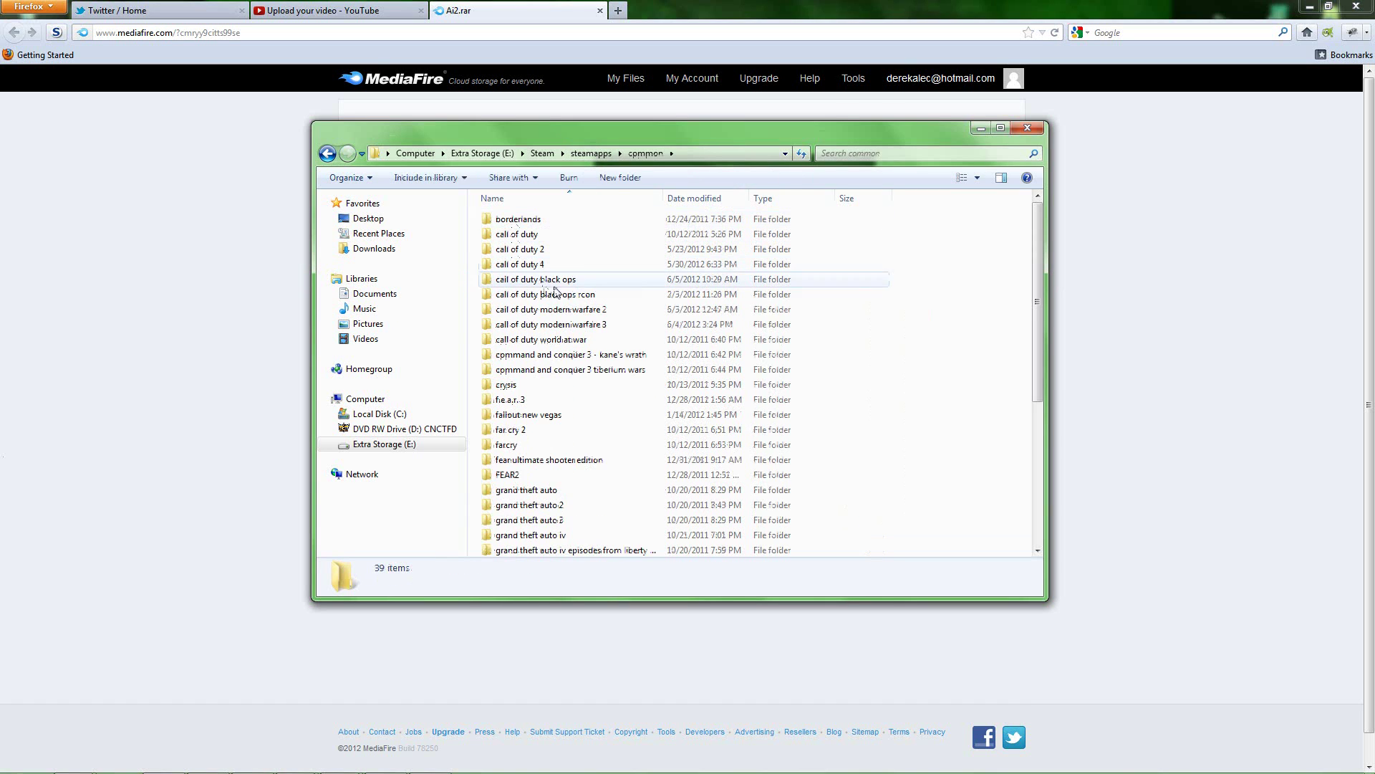
double_click(577, 311)
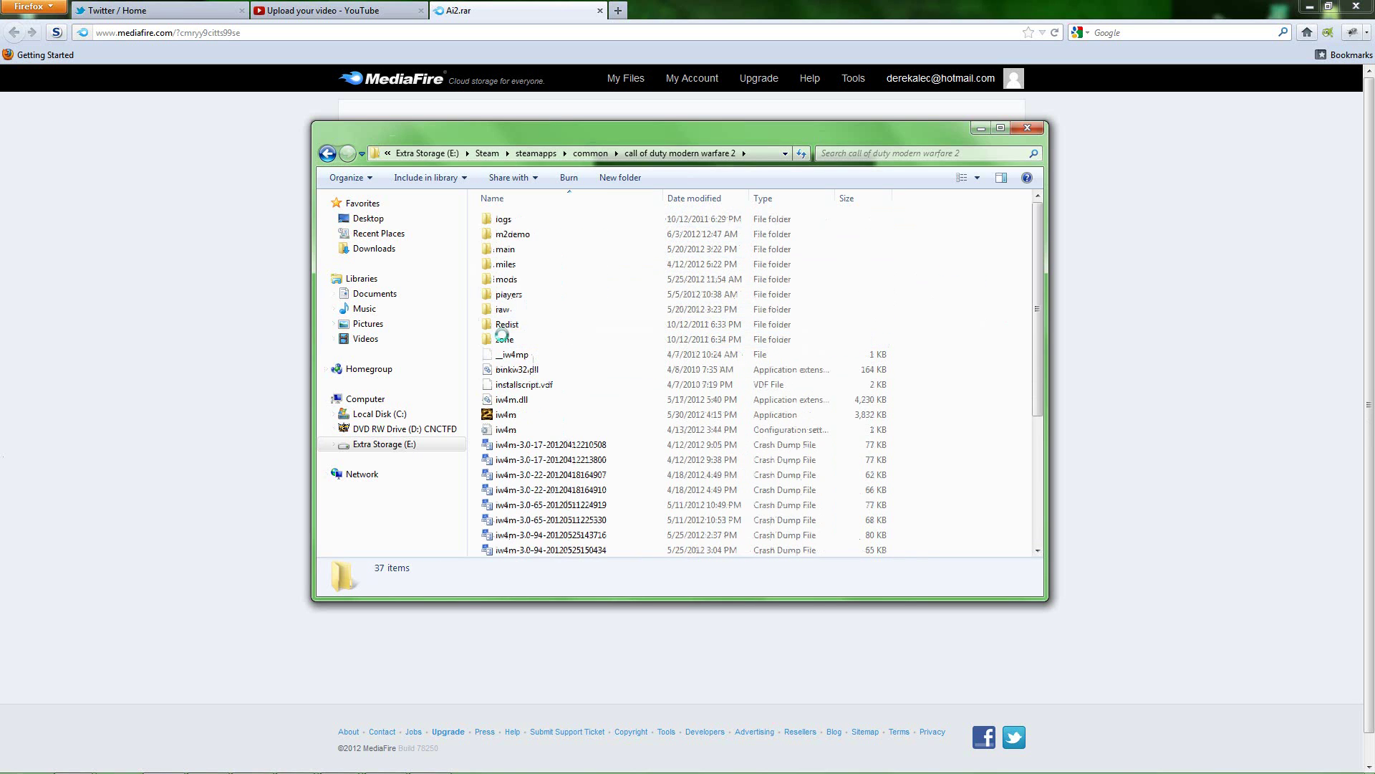
Step: Check the right-click New menu, then open the game's existing mods folder instead
right_click(1011, 314)
left_click(926, 283)
right_click(925, 283)
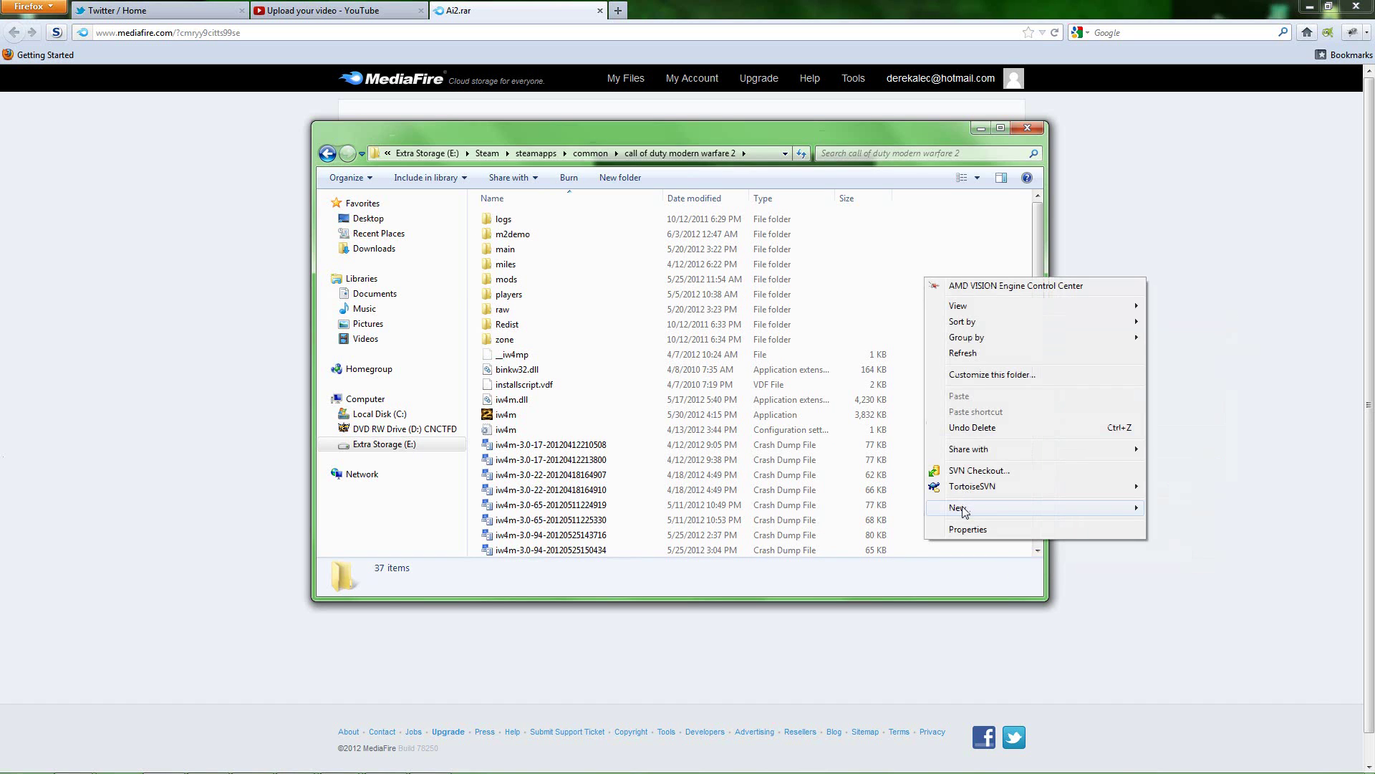
mouse_move(958, 507)
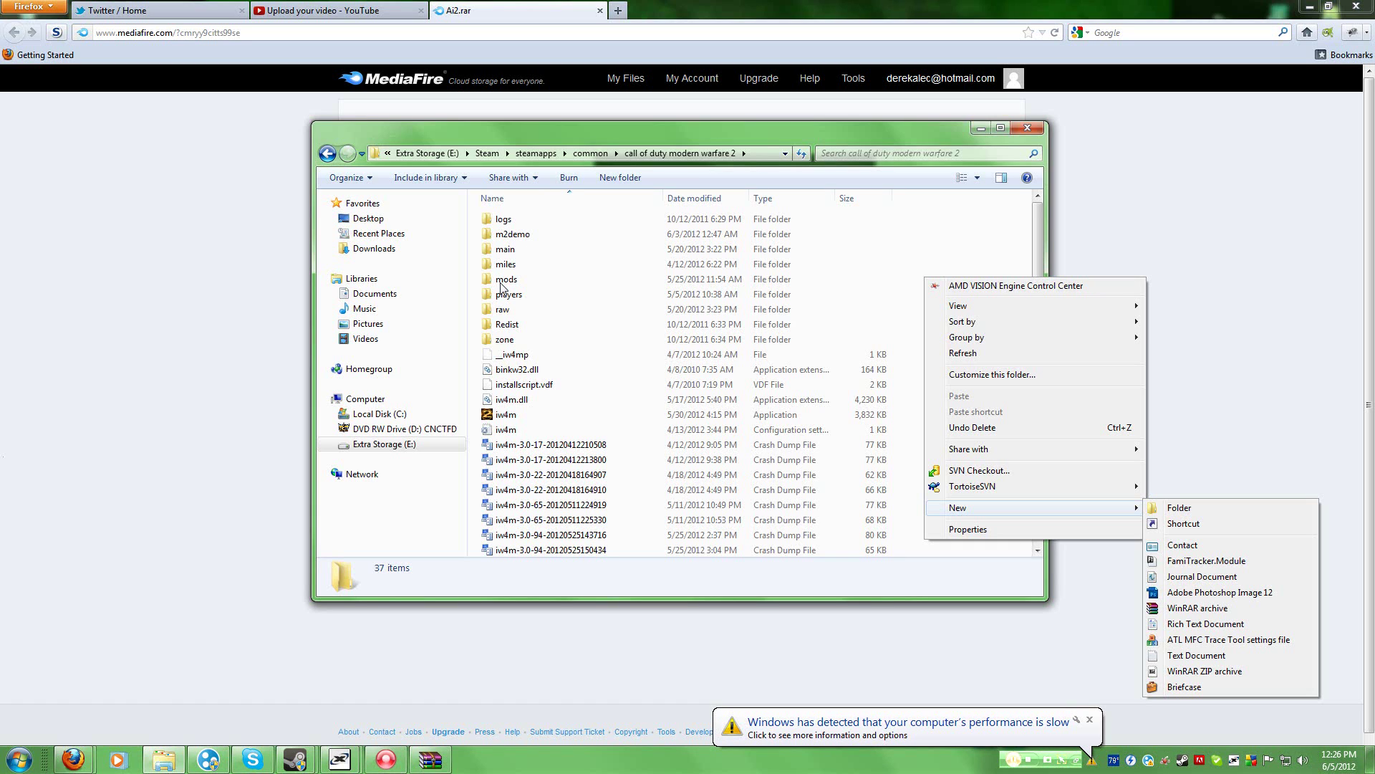
left_click(504, 287)
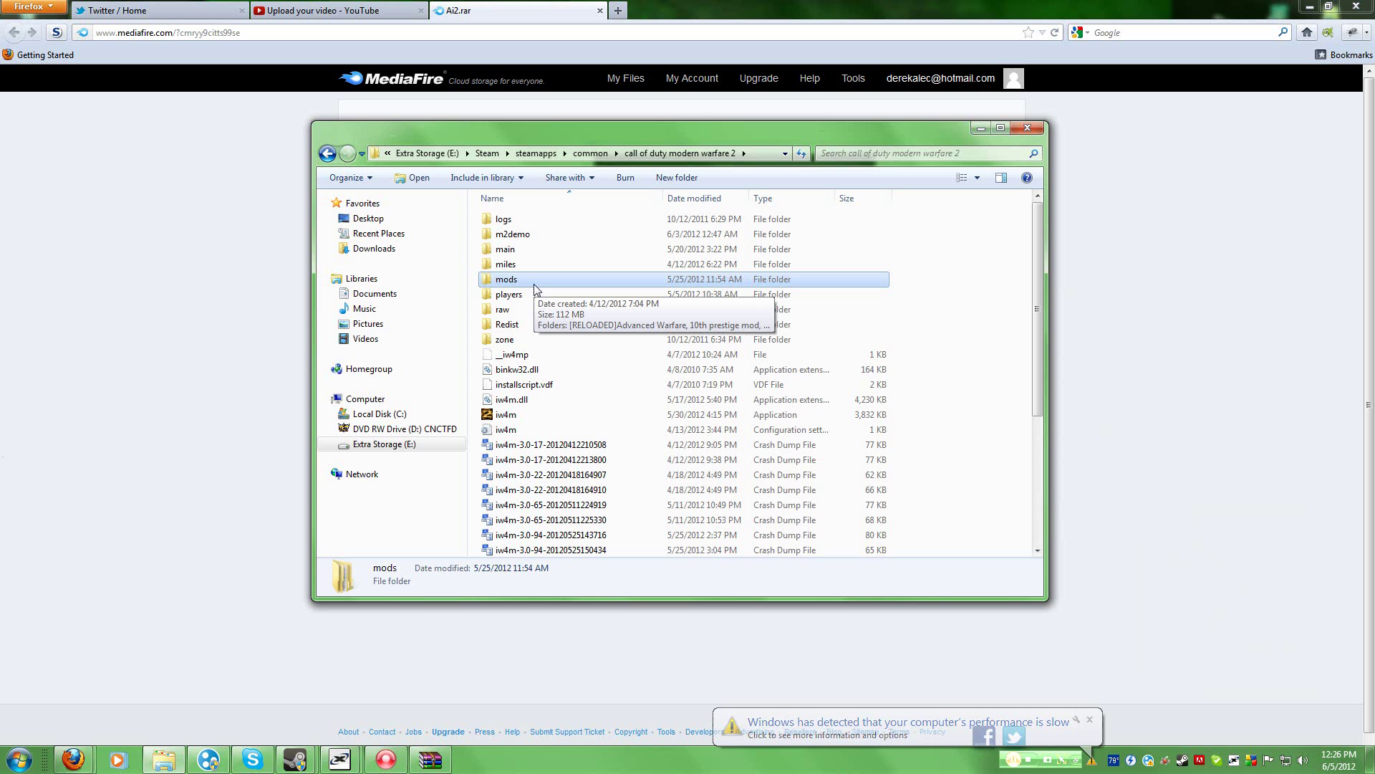
double_click(535, 286)
left_click(535, 286)
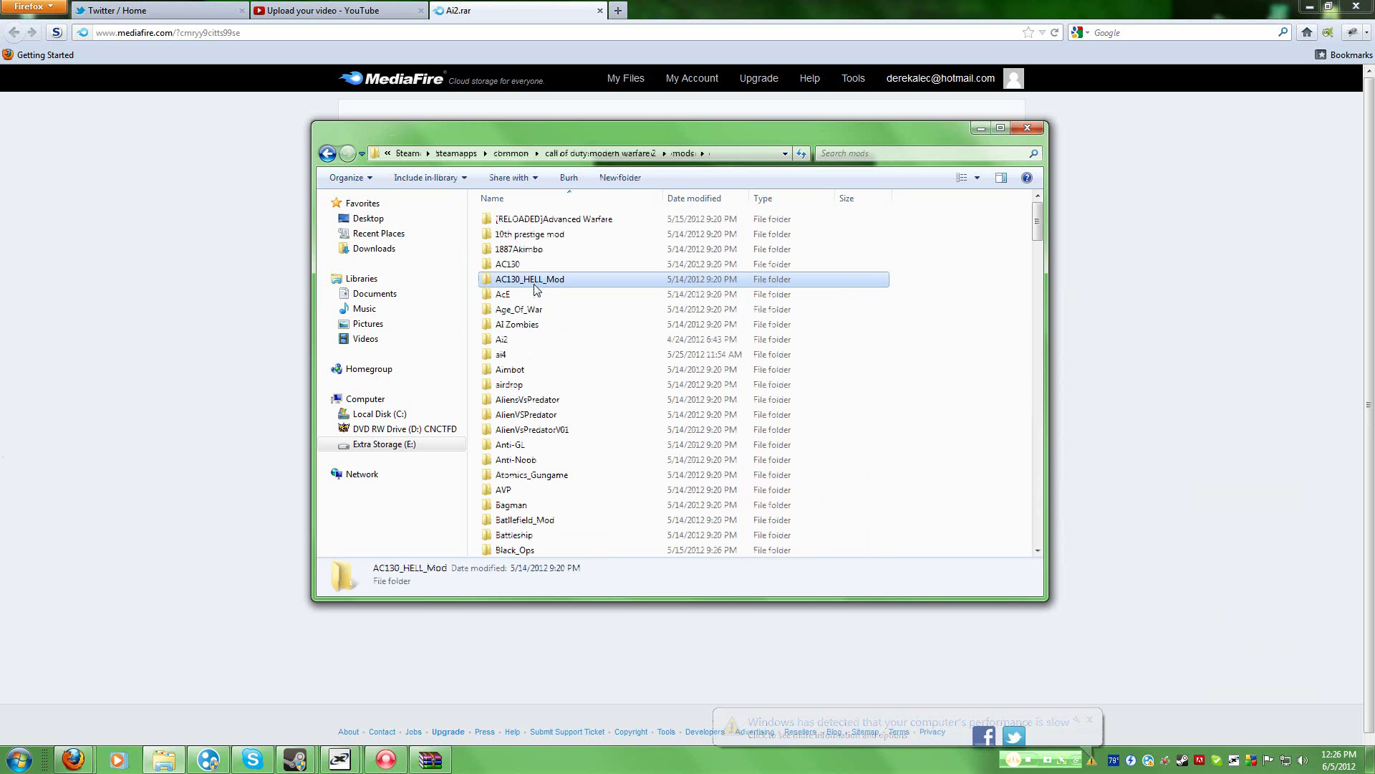
scroll(639, 305, "down", 5)
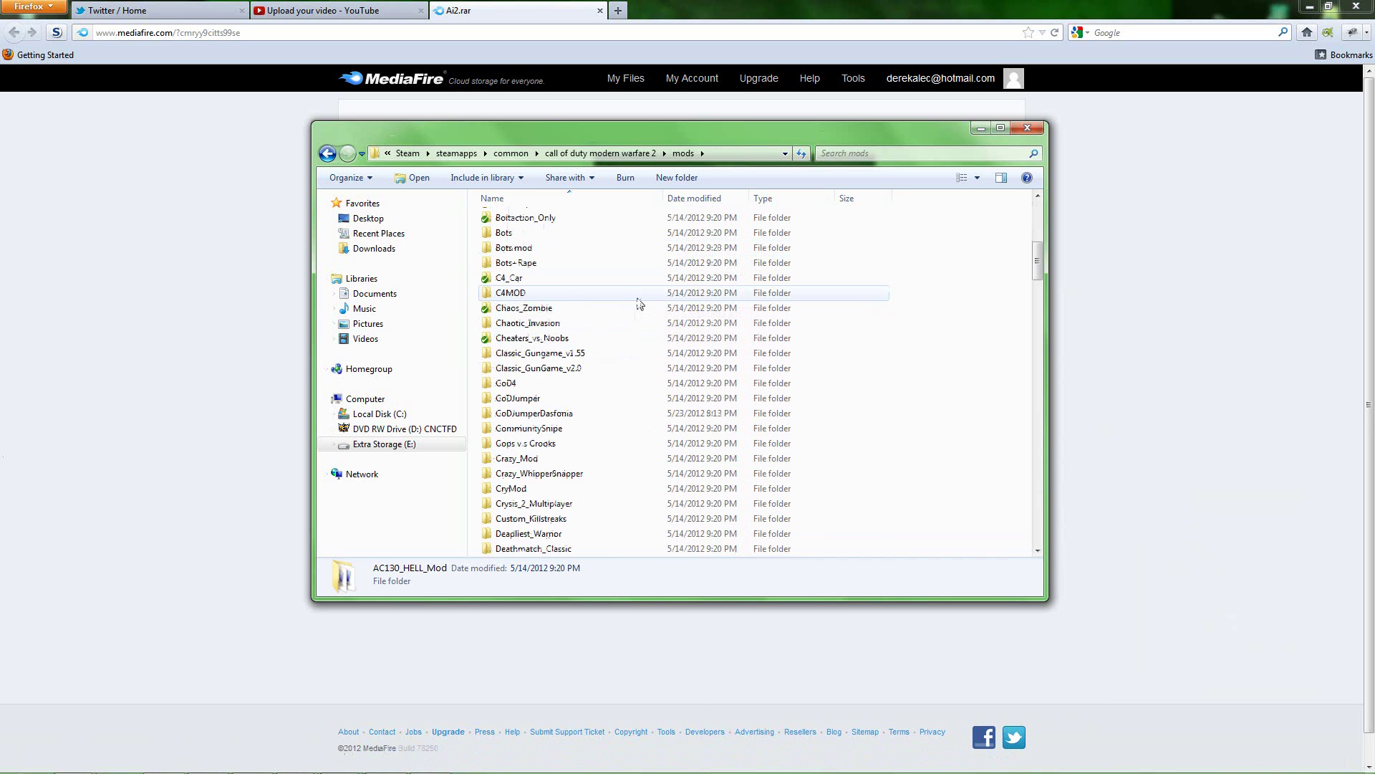
scroll(638, 305, "down", 5)
scroll(659, 372, "down", 10)
scroll(658, 372, "down", 3)
scroll(651, 376, "down", 5)
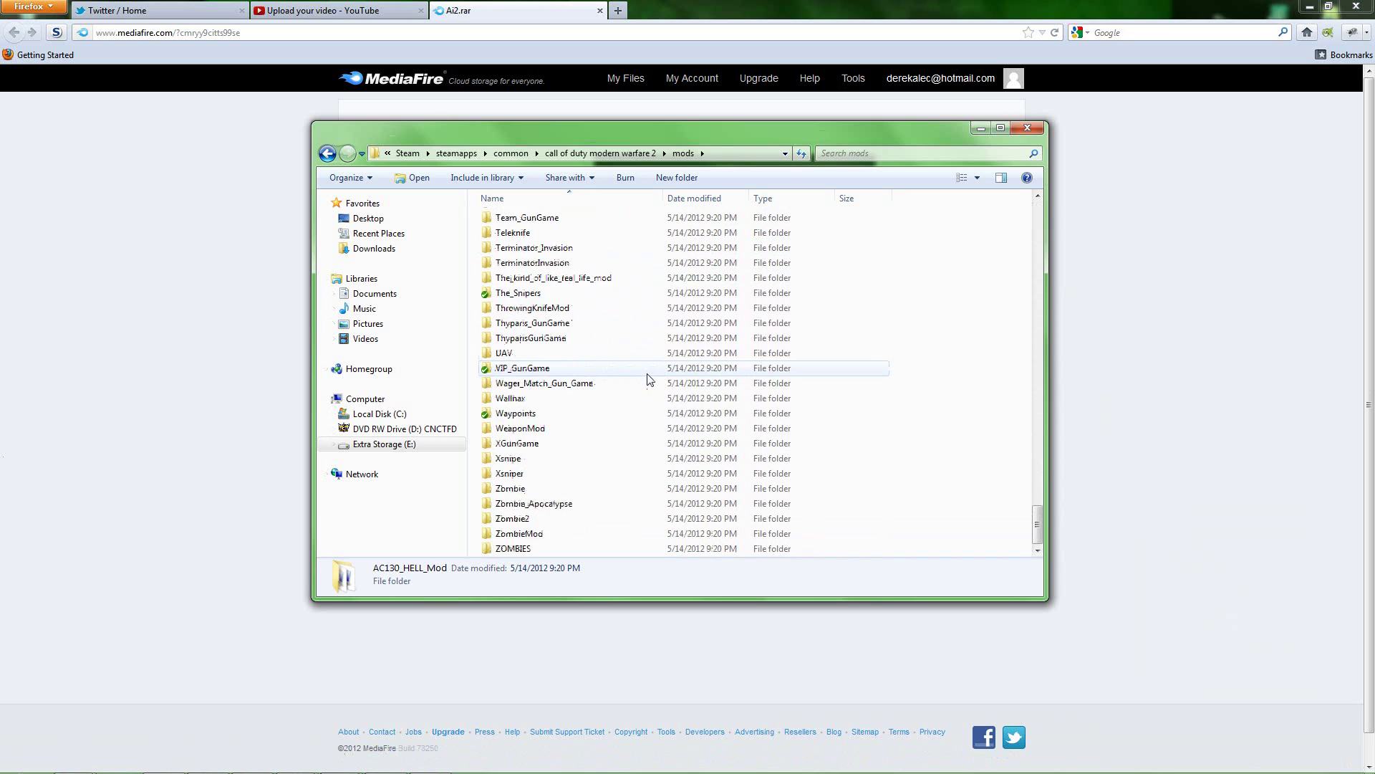
scroll(650, 378, "down", 3)
scroll(649, 379, "up", 5)
scroll(649, 379, "up", 5)
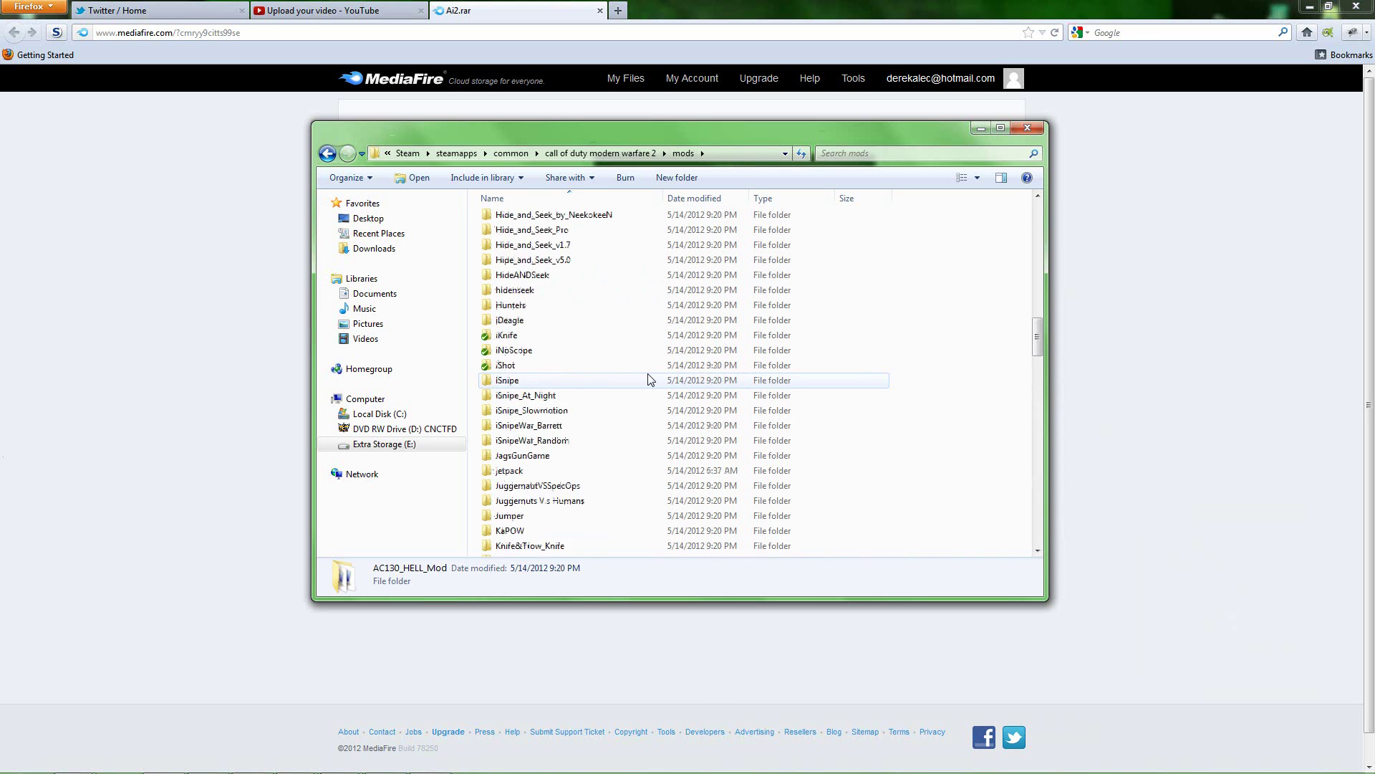
scroll(649, 378, "up", 5)
scroll(649, 378, "up", 3)
scroll(650, 379, "up", 1)
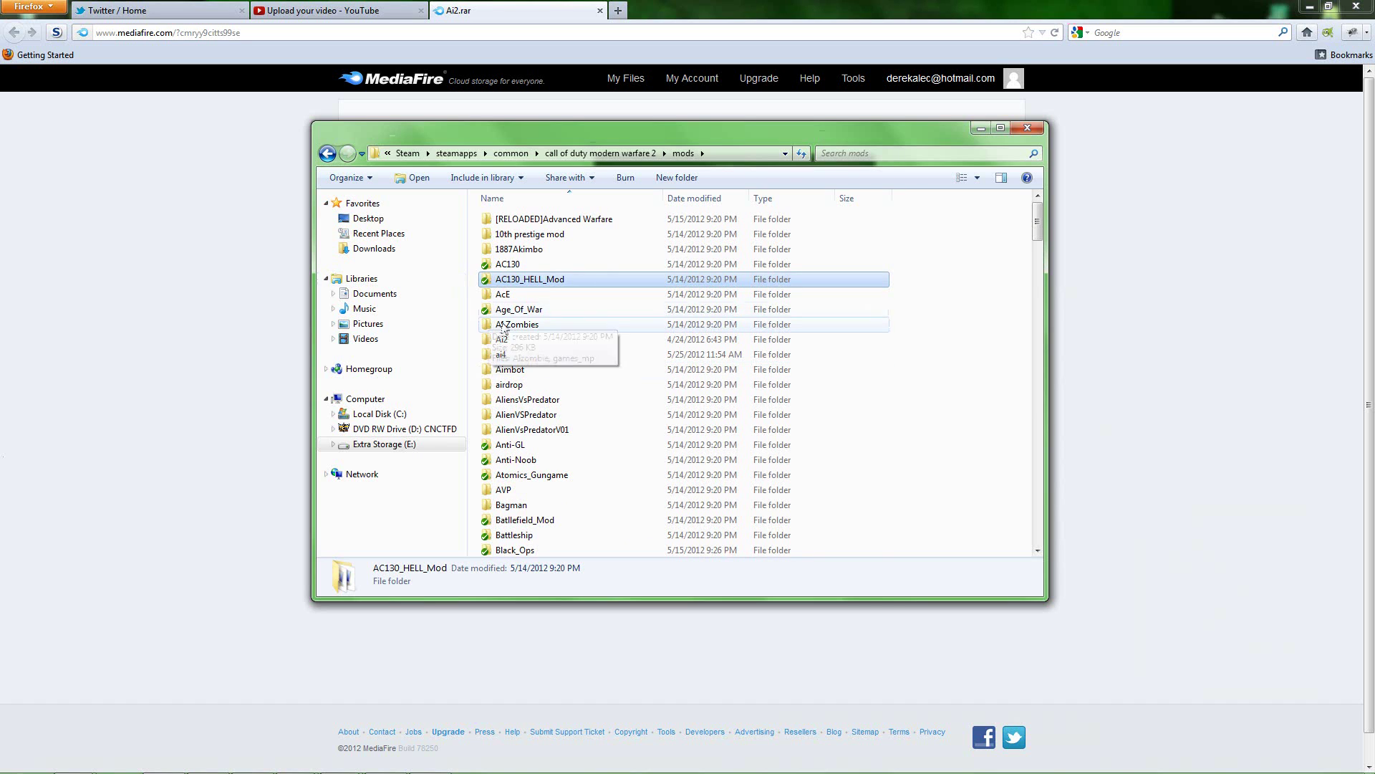
mouse_move(687, 770)
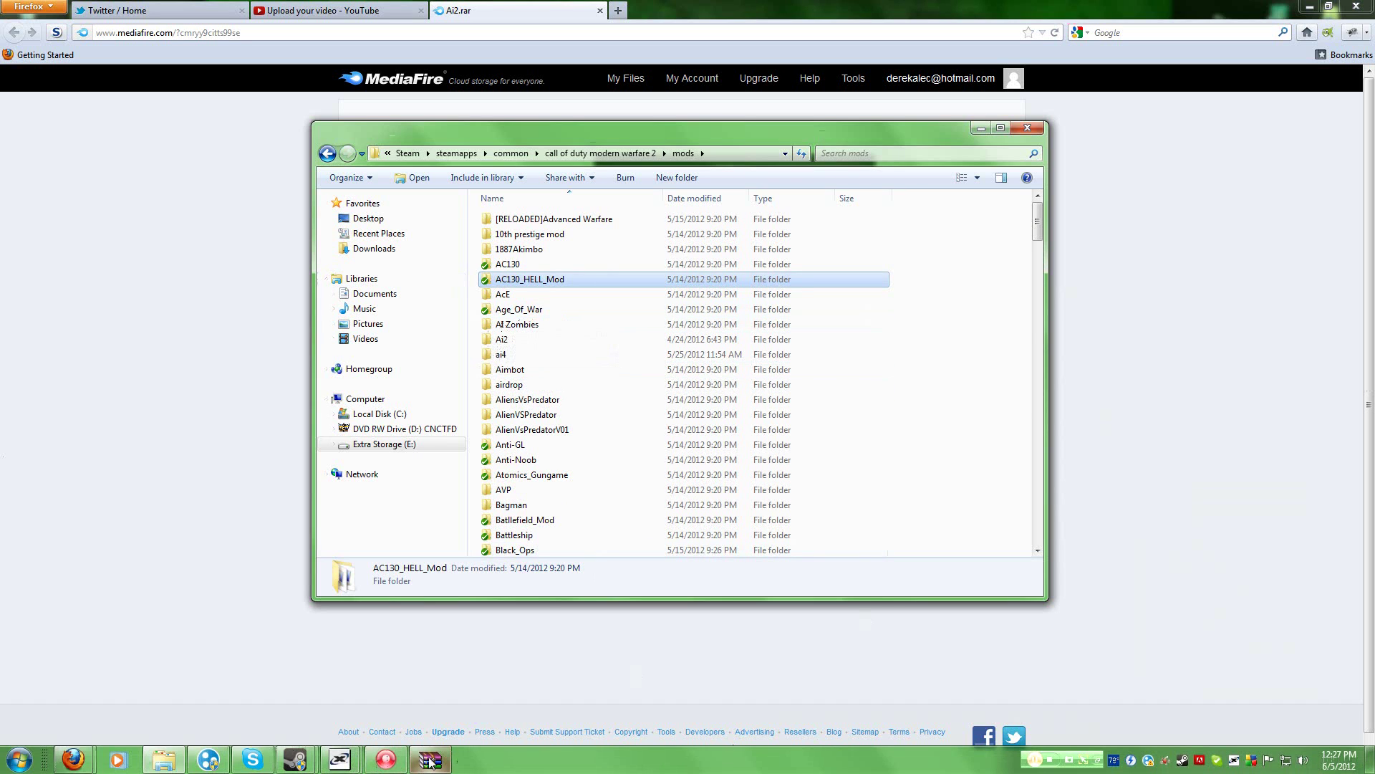
Step: Move the WinRAR Ai2 archive window aside, refocus the mods folder, and open Start
left_click(430, 765)
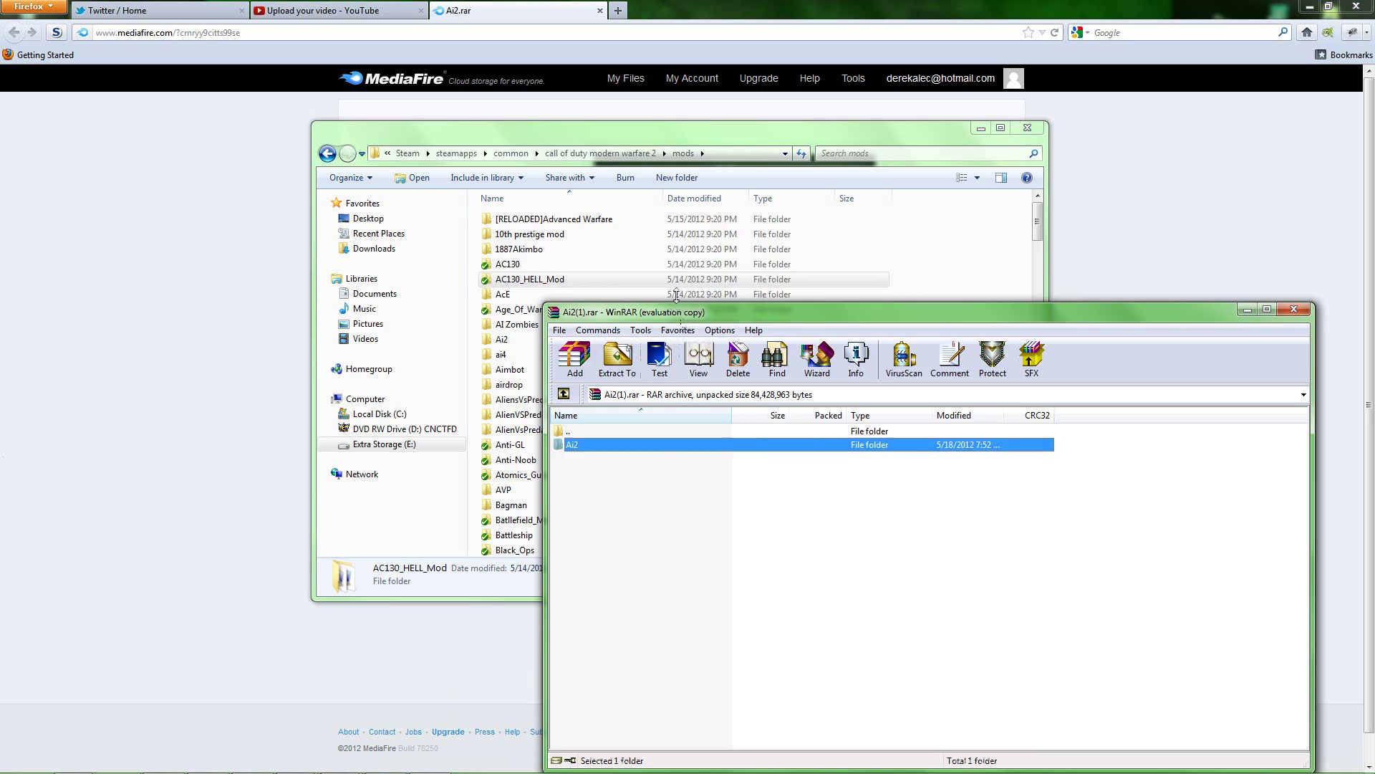
left_click_drag(726, 314, 782, 167)
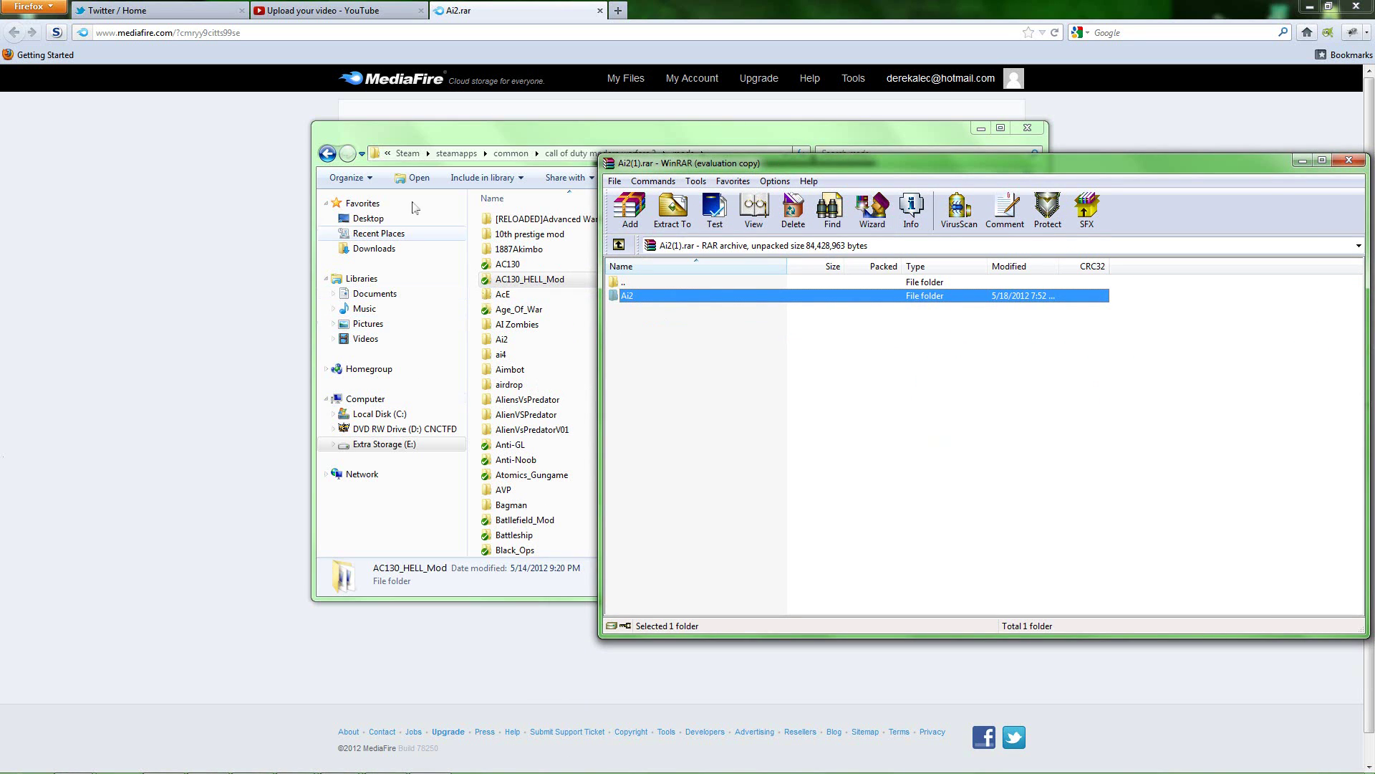
left_click(414, 137)
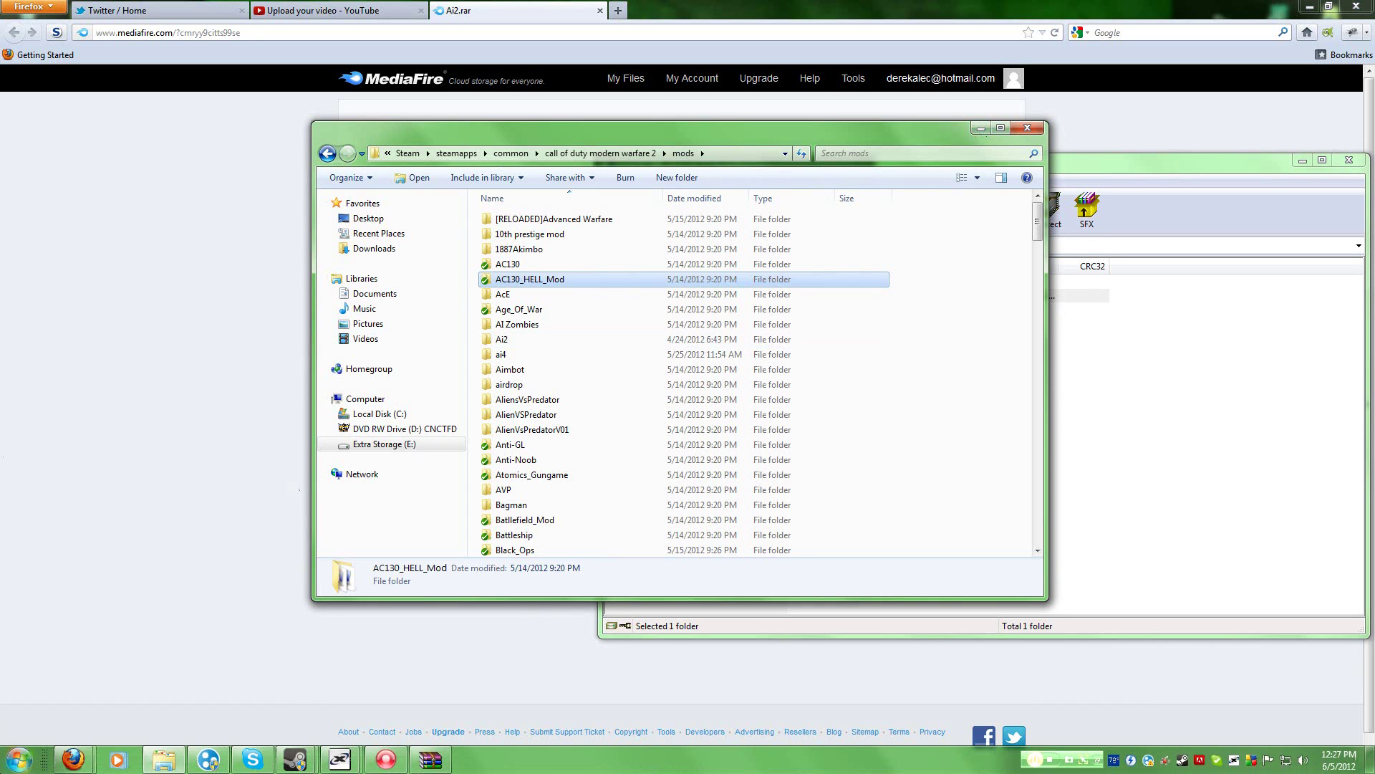
left_click(17, 759)
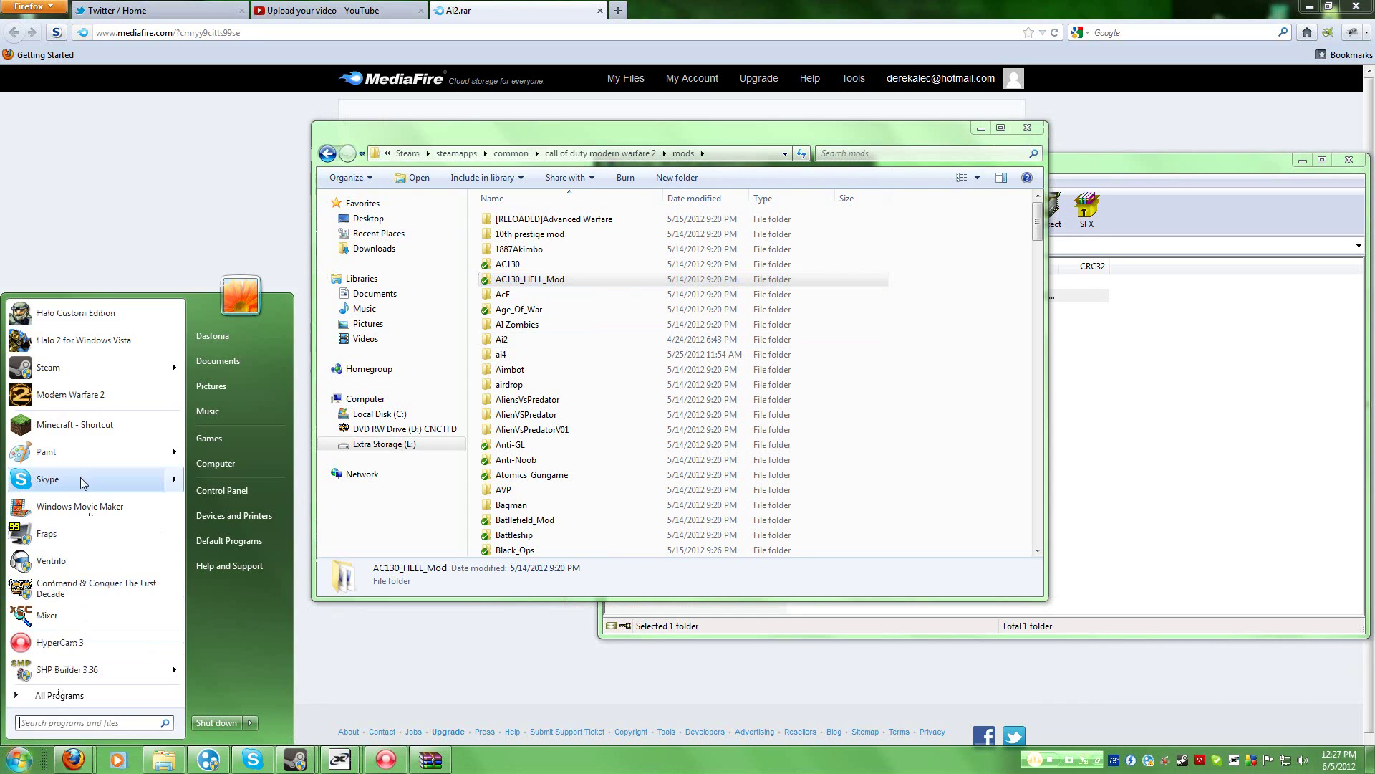
Step: Launch Modern Warfare 2 from the Start menu
left_click(104, 390)
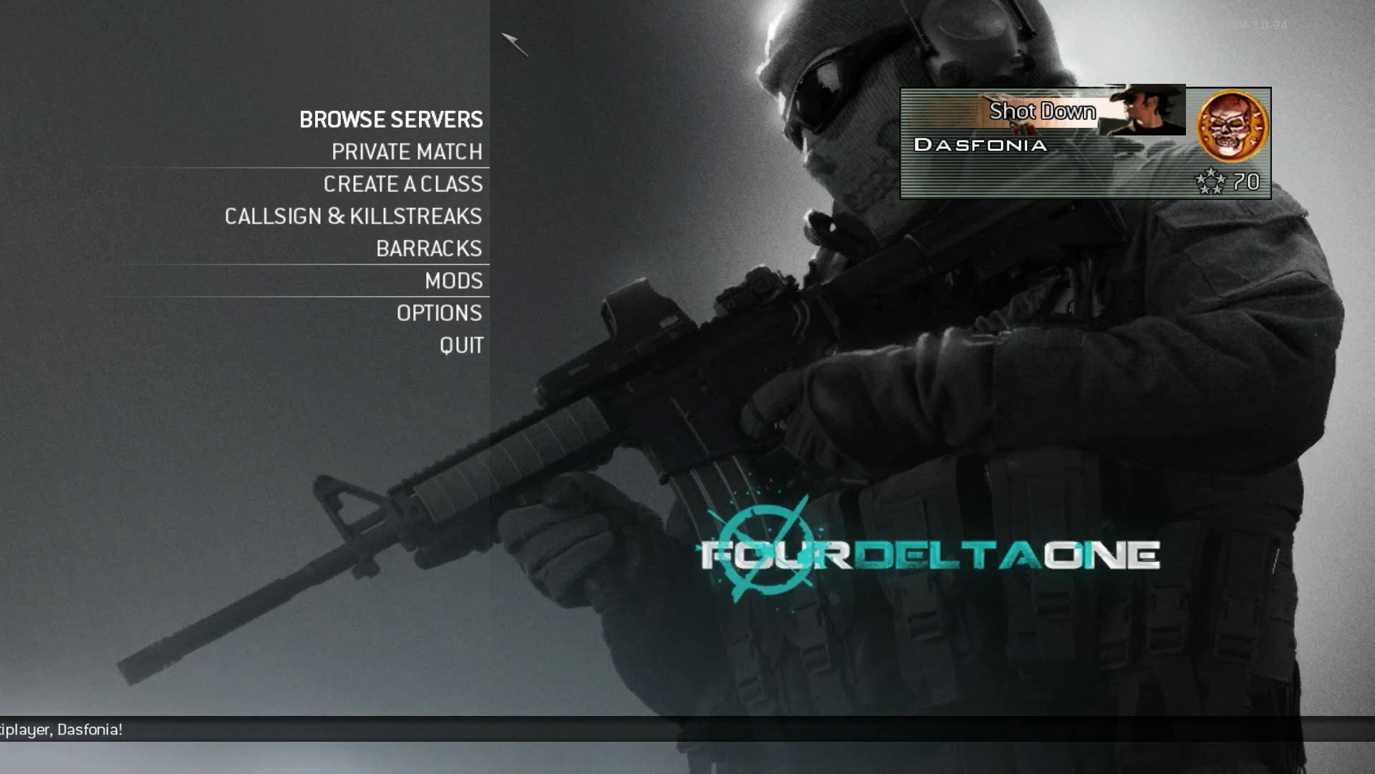
left_click(326, 268)
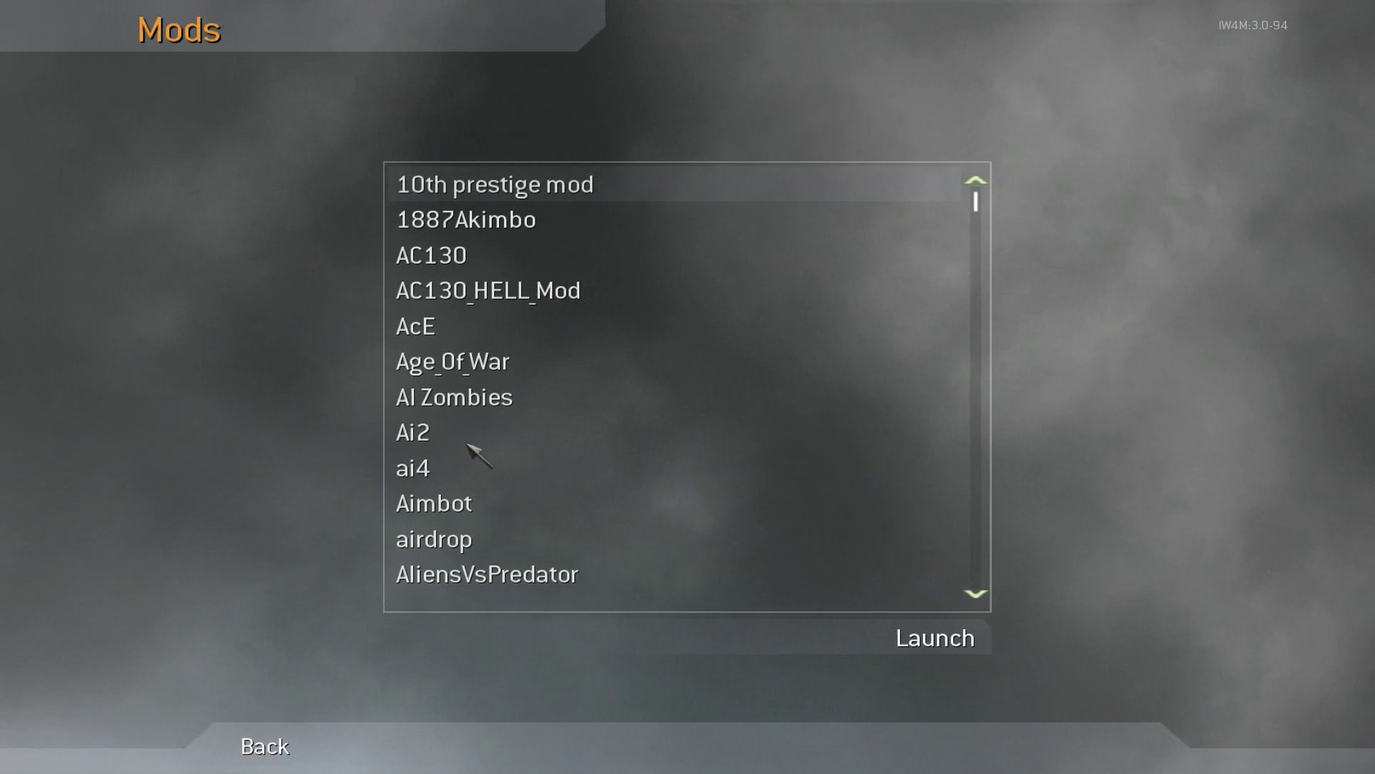
left_click(473, 435)
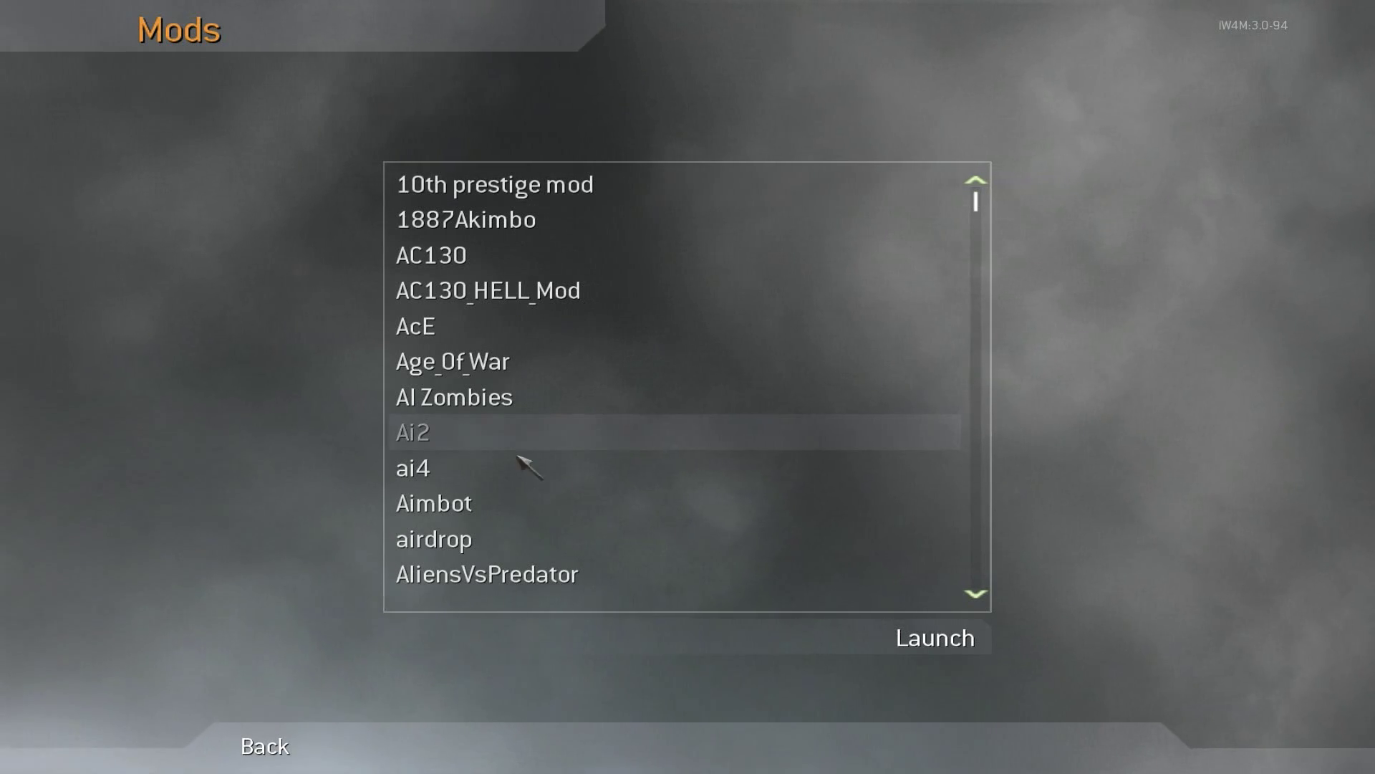
left_click(875, 638)
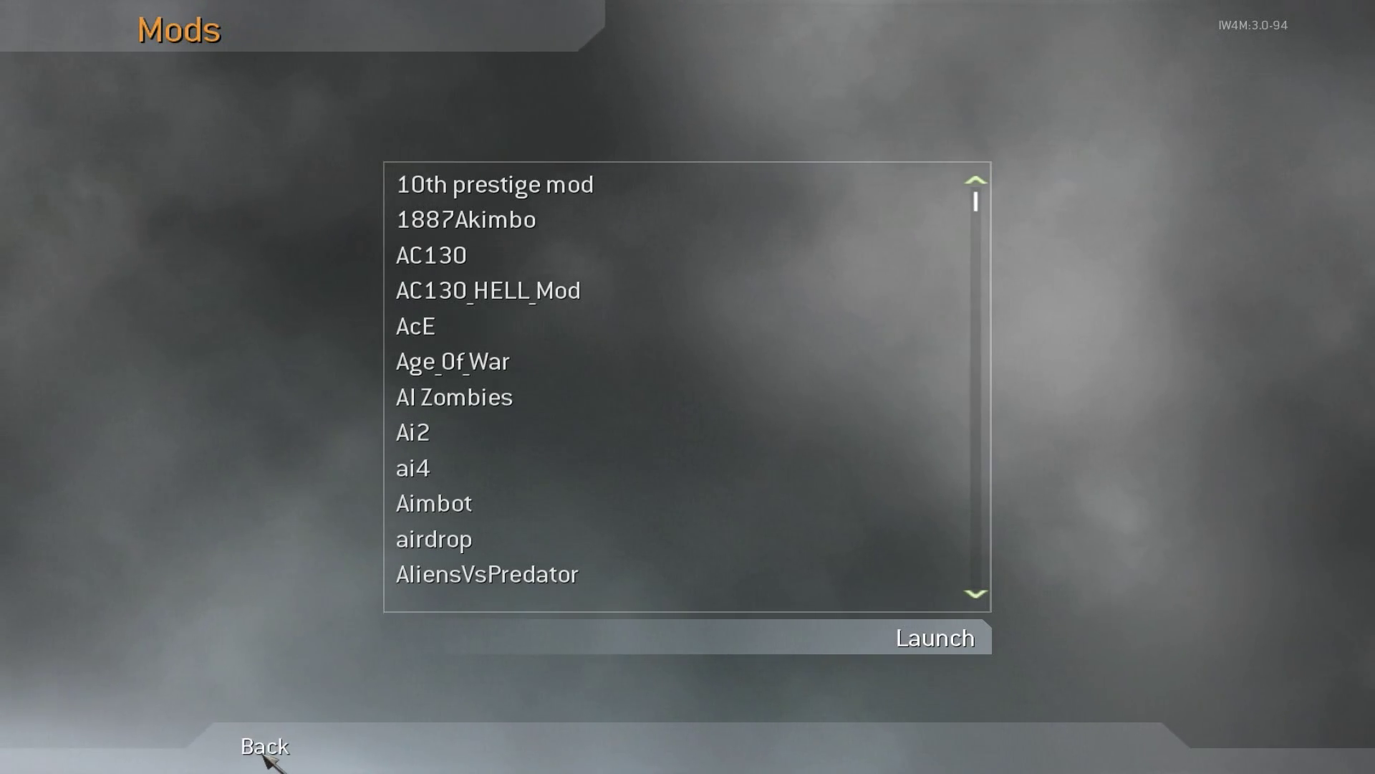
left_click(519, 432)
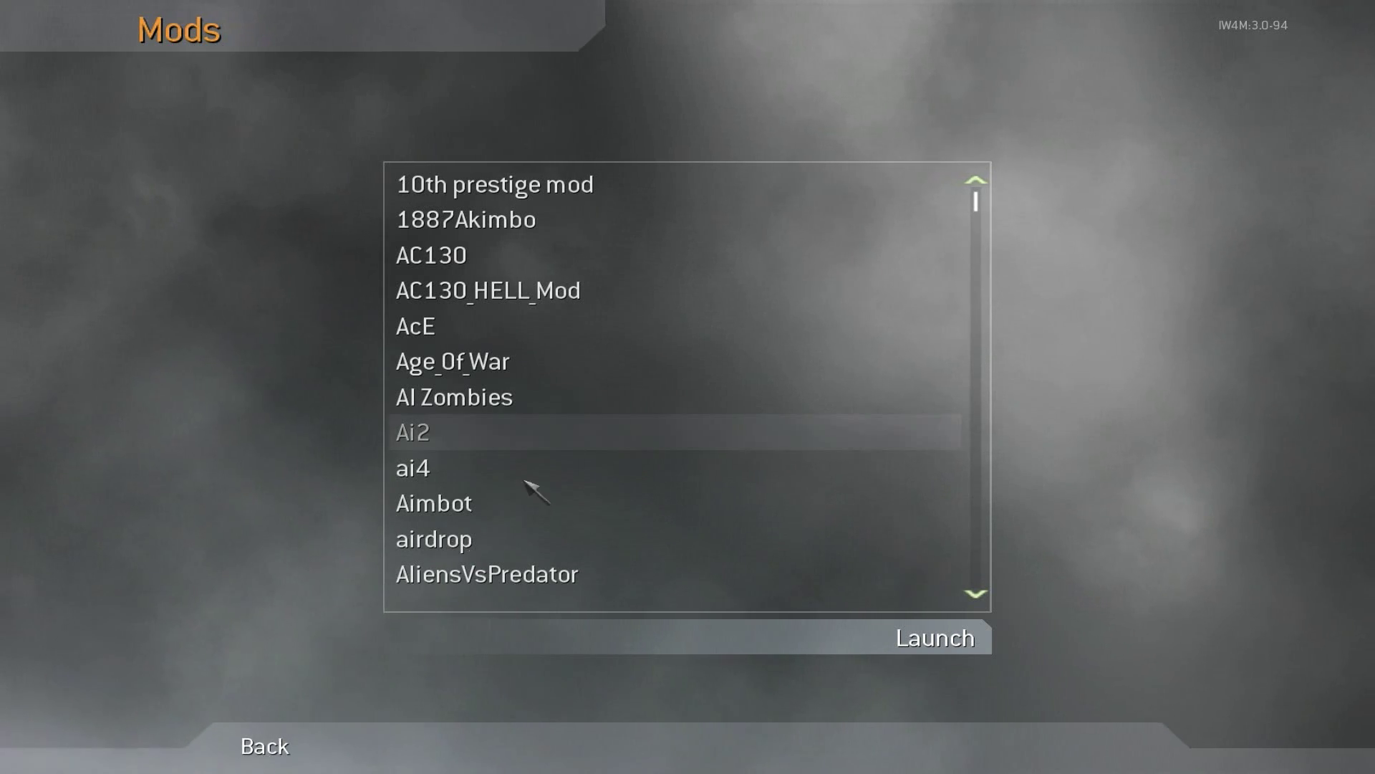
Step: Leave the mods list and open a private match with its game setup options
left_click(264, 746)
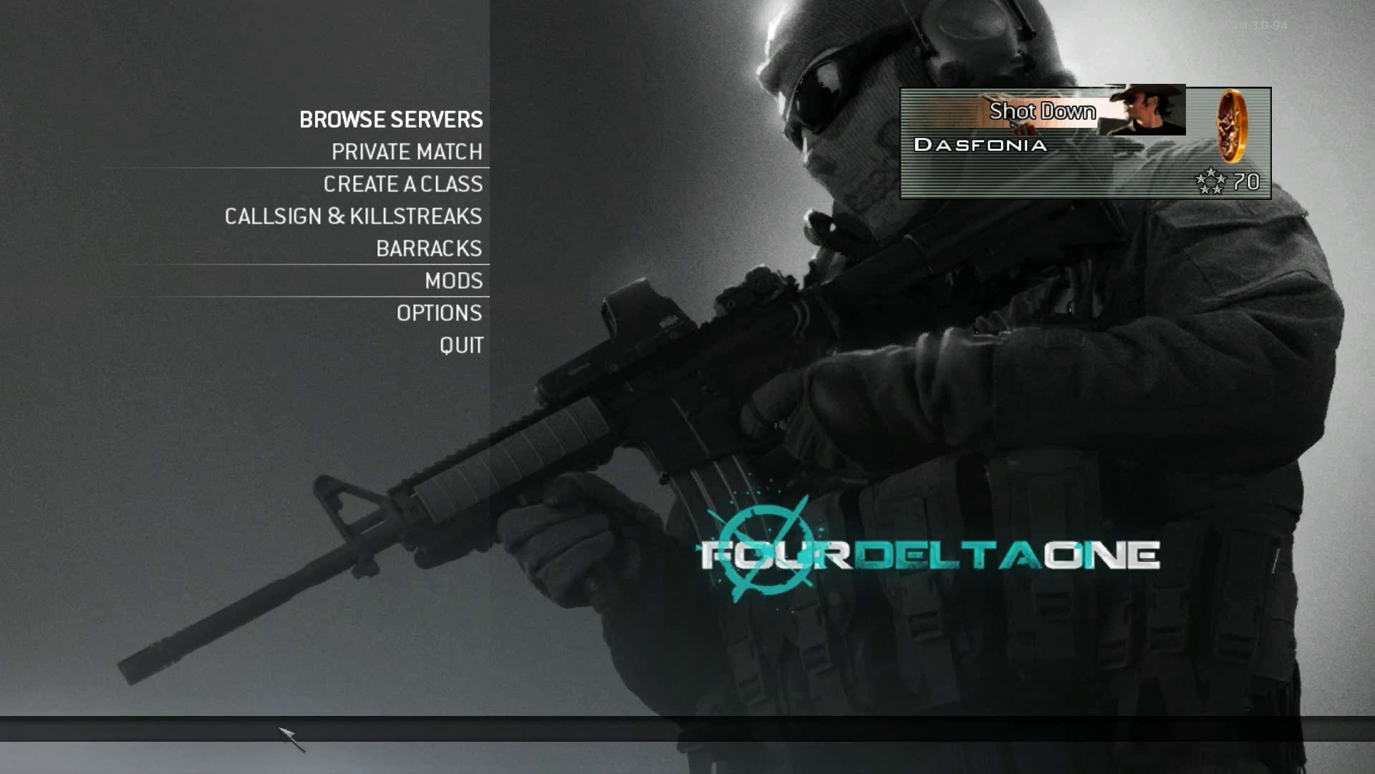
left_click(451, 152)
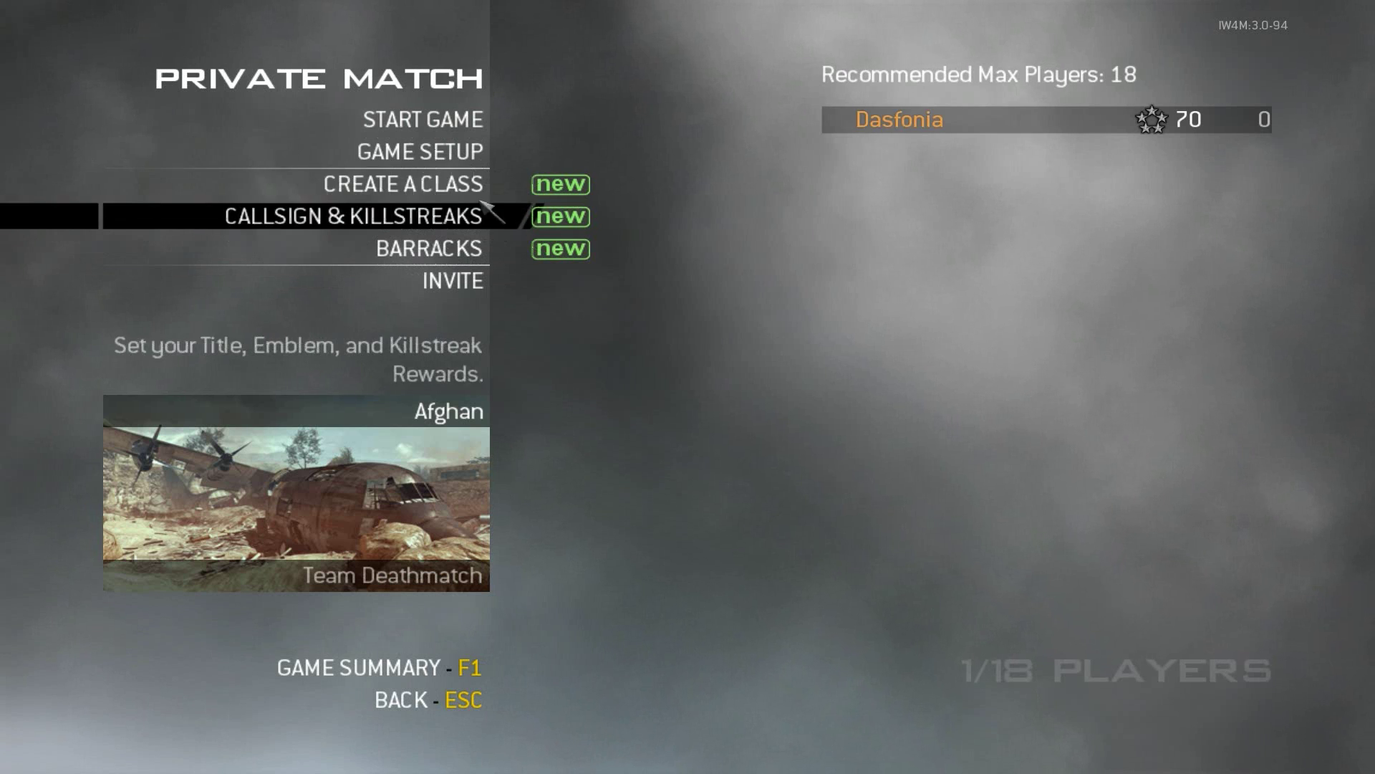
left_click(429, 152)
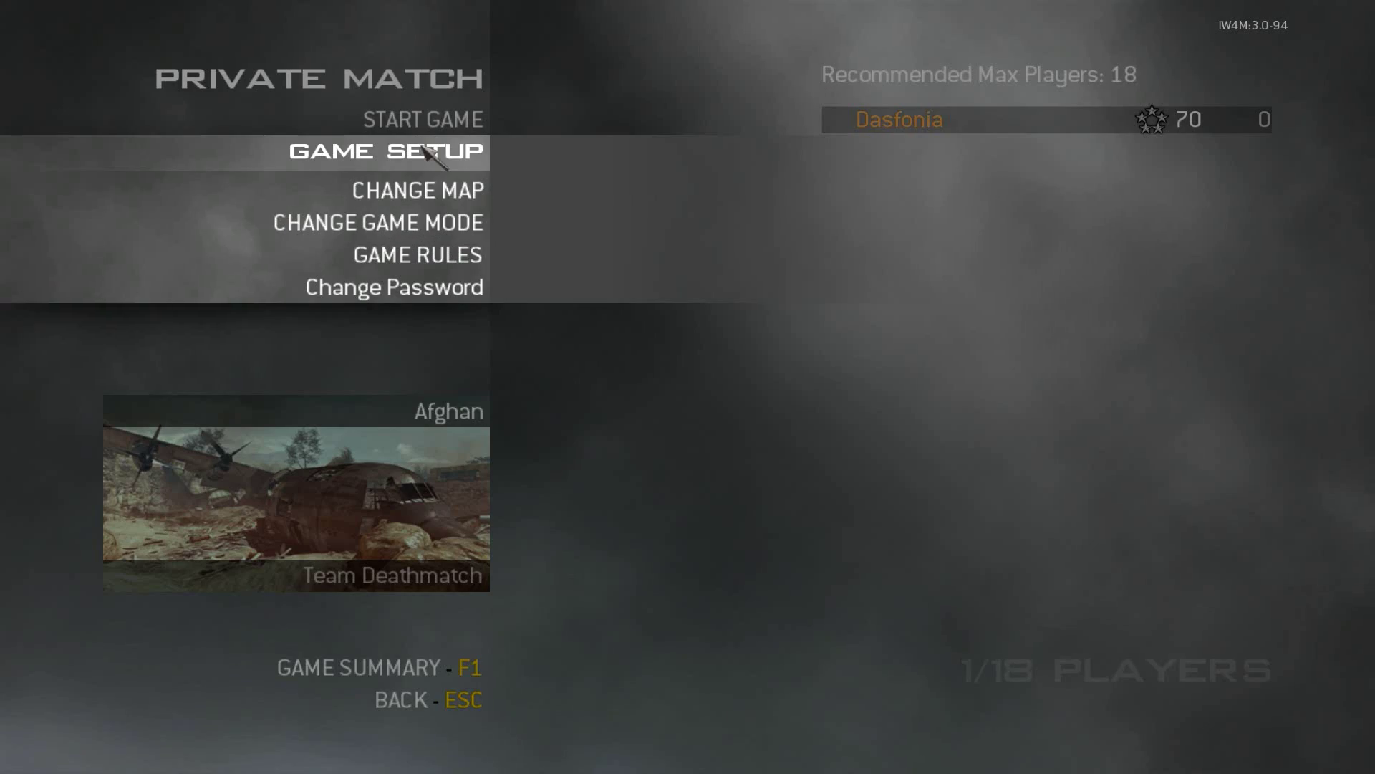
Step: View the map list, keeping Afghan and Team Deathmatch, then reopen and close game setup
left_click(457, 191)
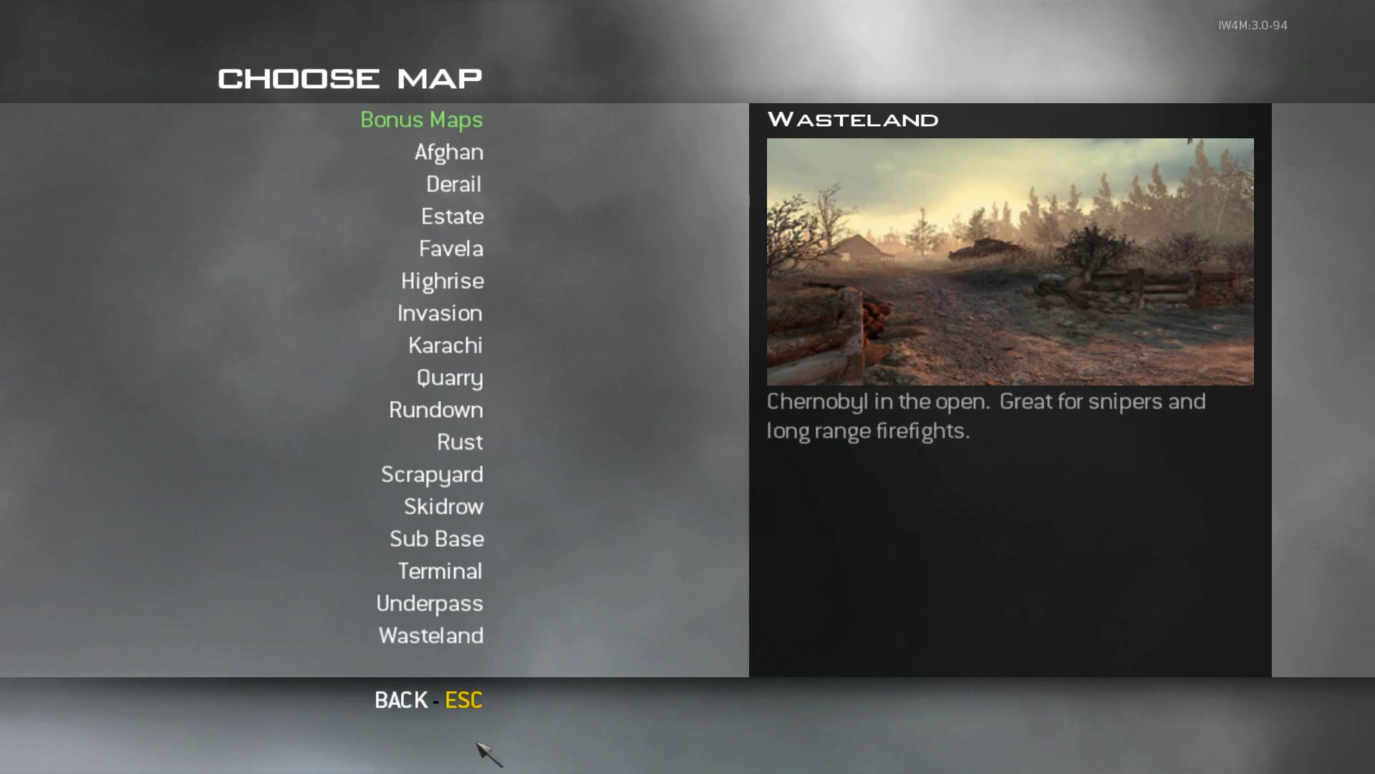
left_click(402, 697)
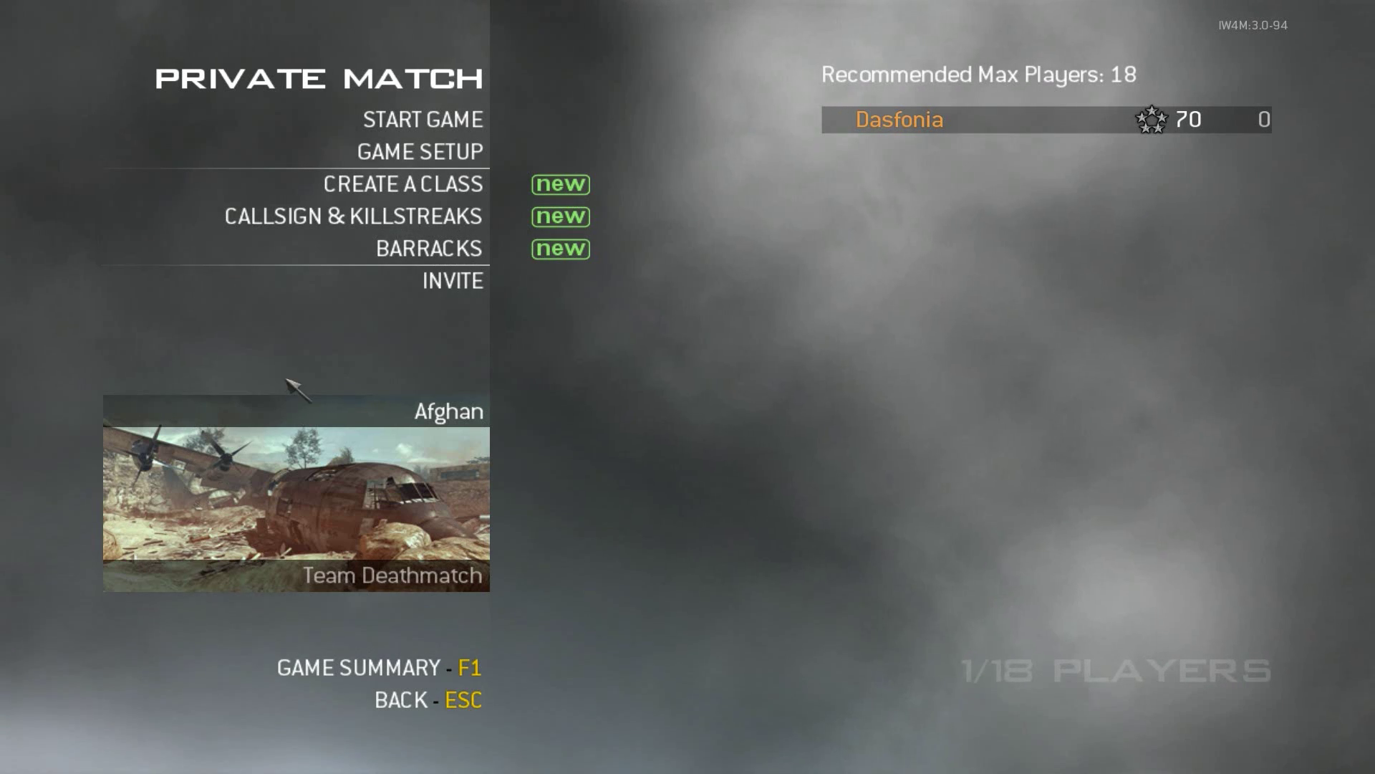
left_click(377, 151)
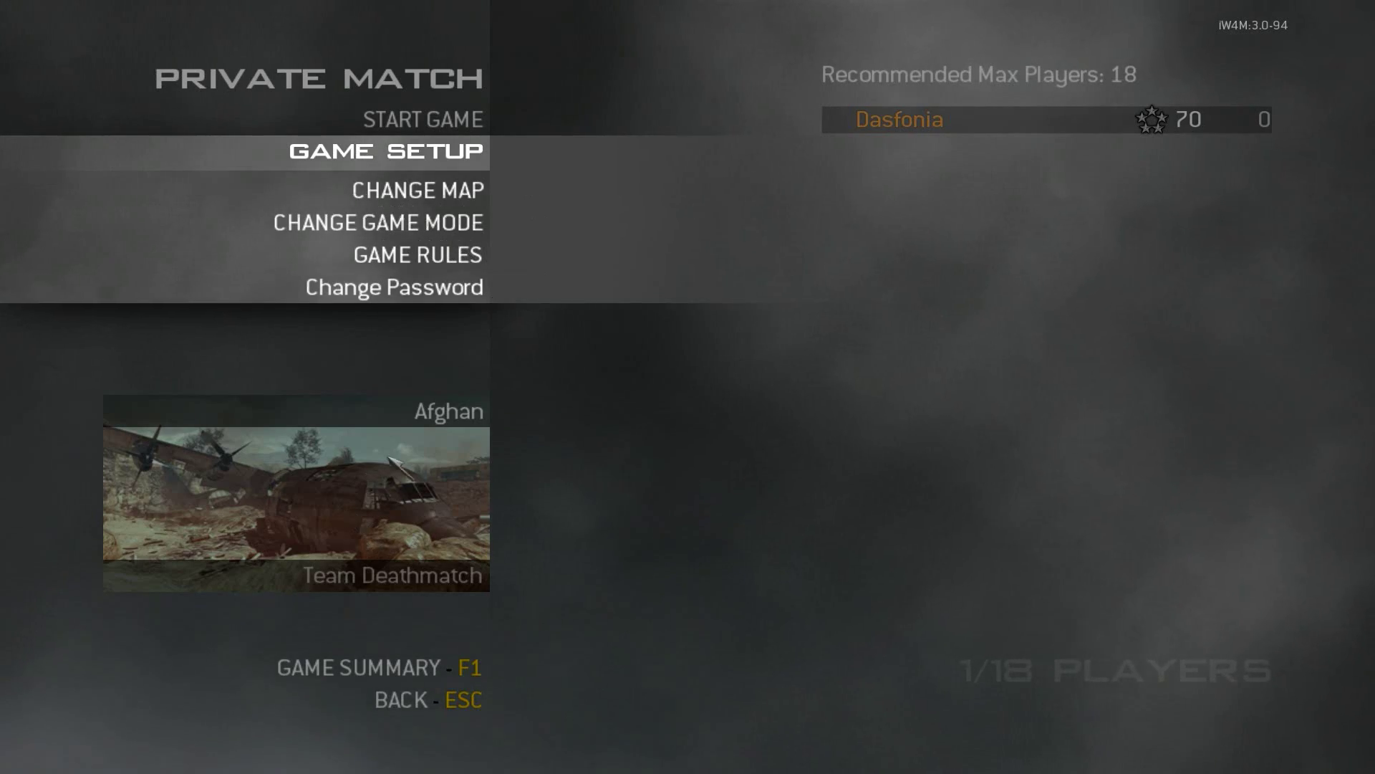
key("Escape")
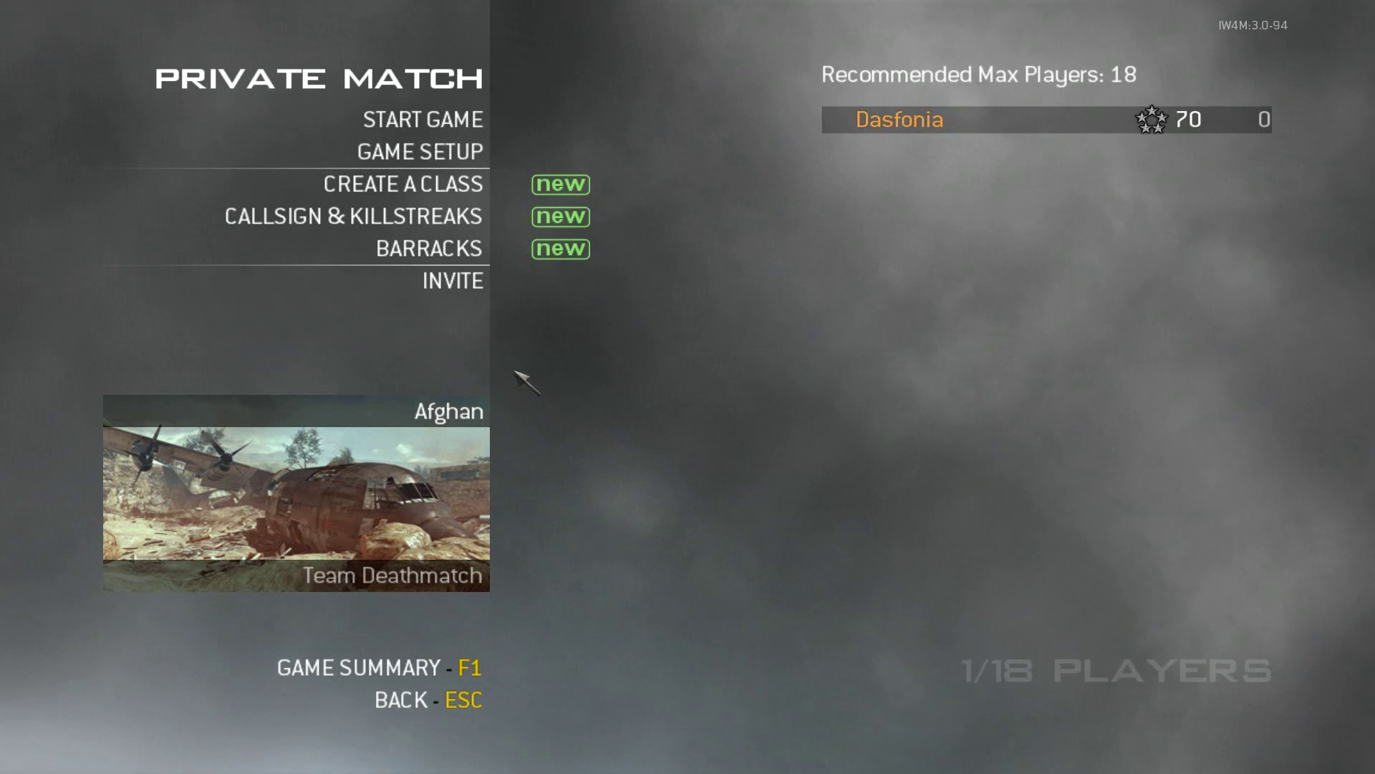